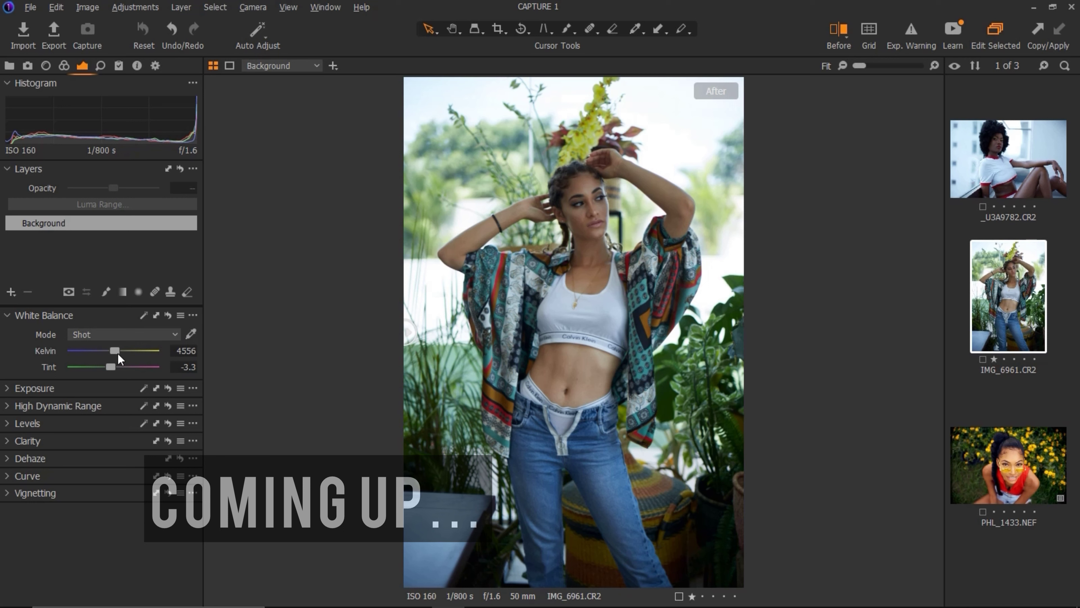
# - Sample white balance with the picker from the white top, background and scarf
pyautogui.click(191, 334)
pyautogui.click(599, 302)
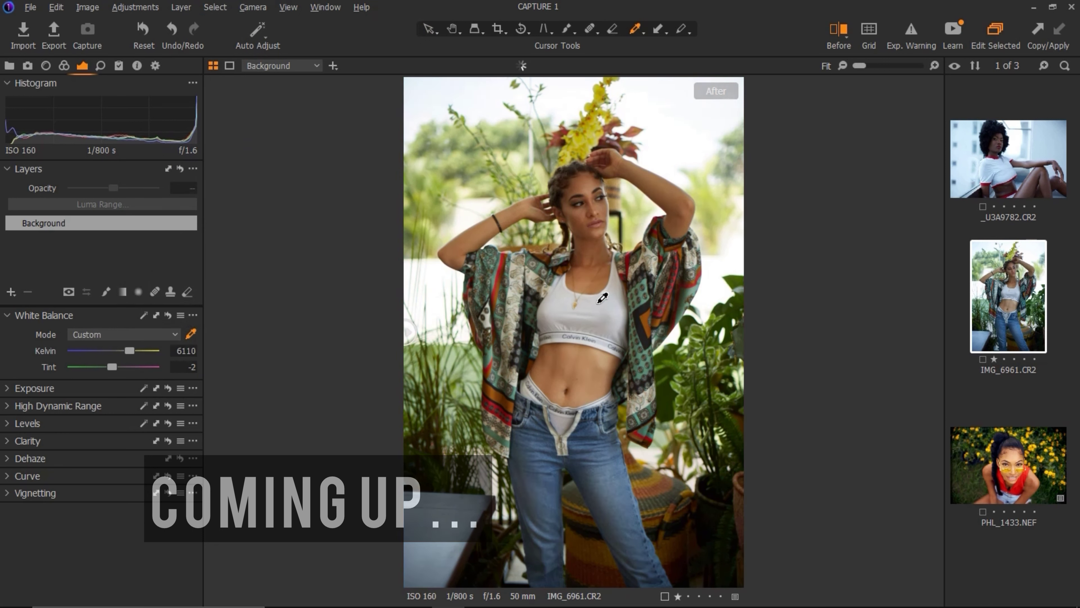
pyautogui.click(570, 294)
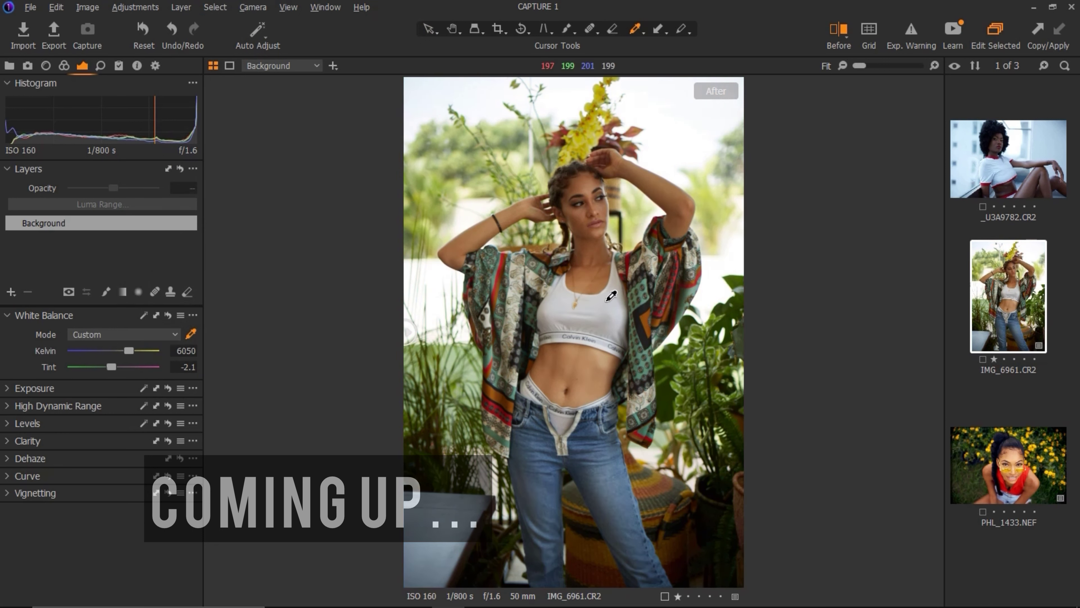
pyautogui.click(681, 107)
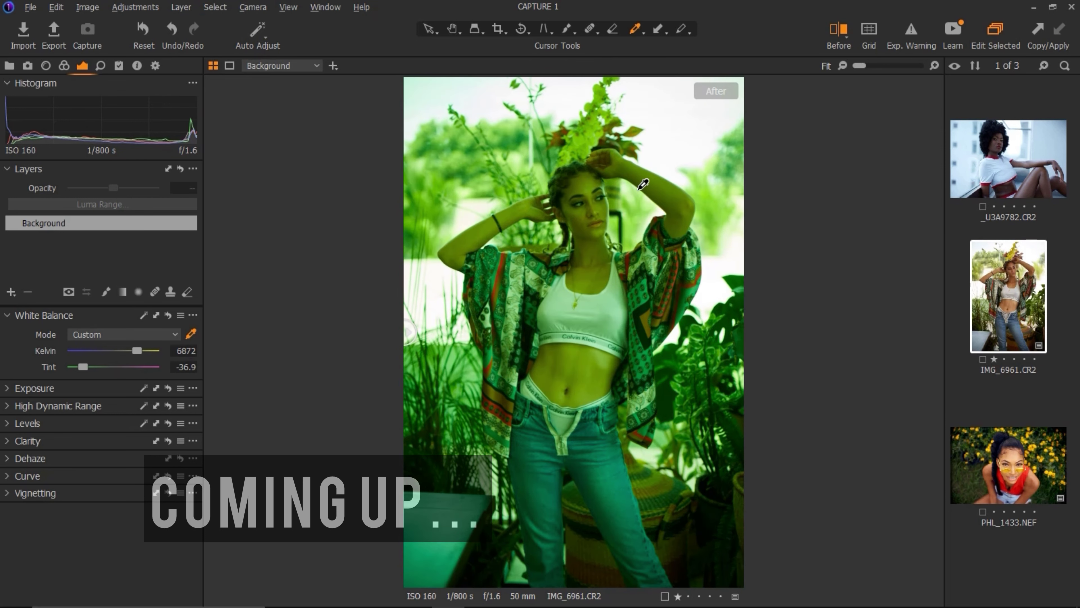
pyautogui.click(511, 365)
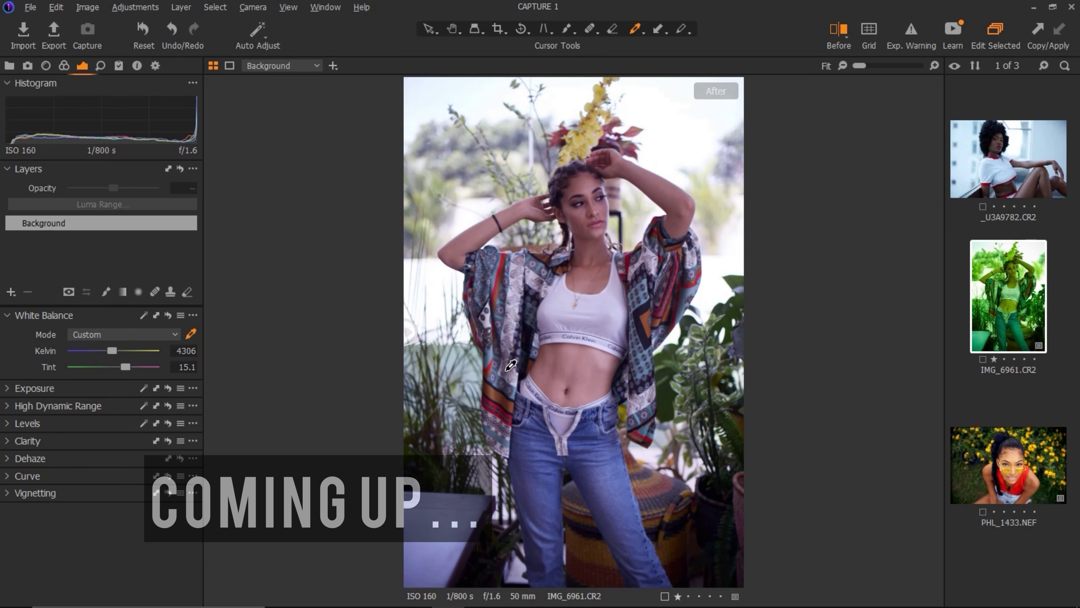
pyautogui.click(625, 294)
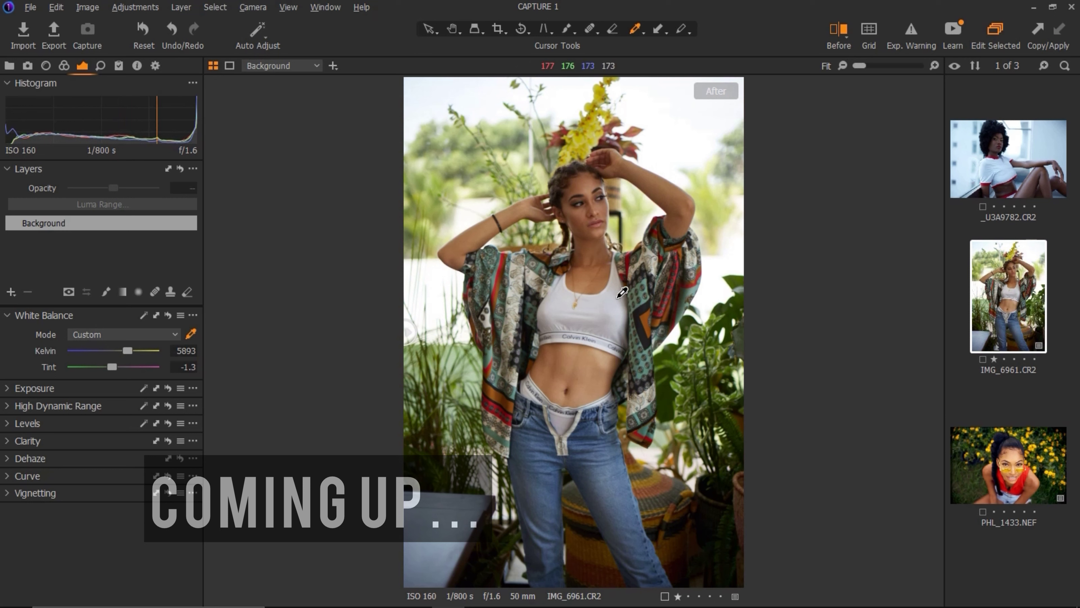
pyautogui.click(650, 305)
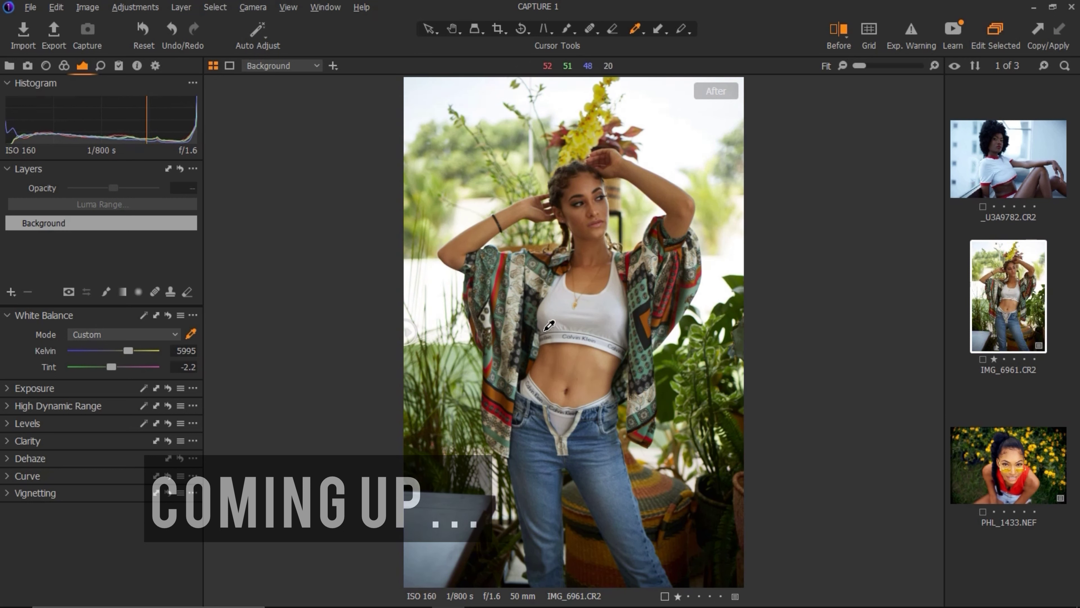
# - Settle the Custom white balance at 6245 K, tint -1.5, and show the before/after split at the right edge
pyautogui.click(561, 299)
pyautogui.press('y')
pyautogui.moveTo(574, 336); pyautogui.dragTo(779, 362)
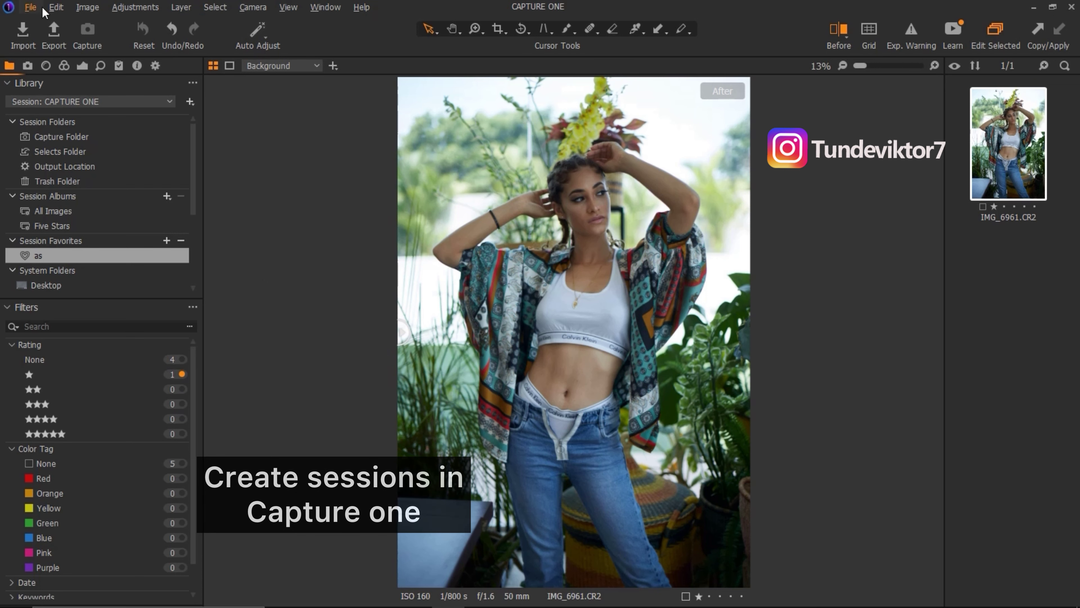
# - Create a new session named 'CAPTURE 1' with its location set to the Desktop
pyautogui.click(32, 7)
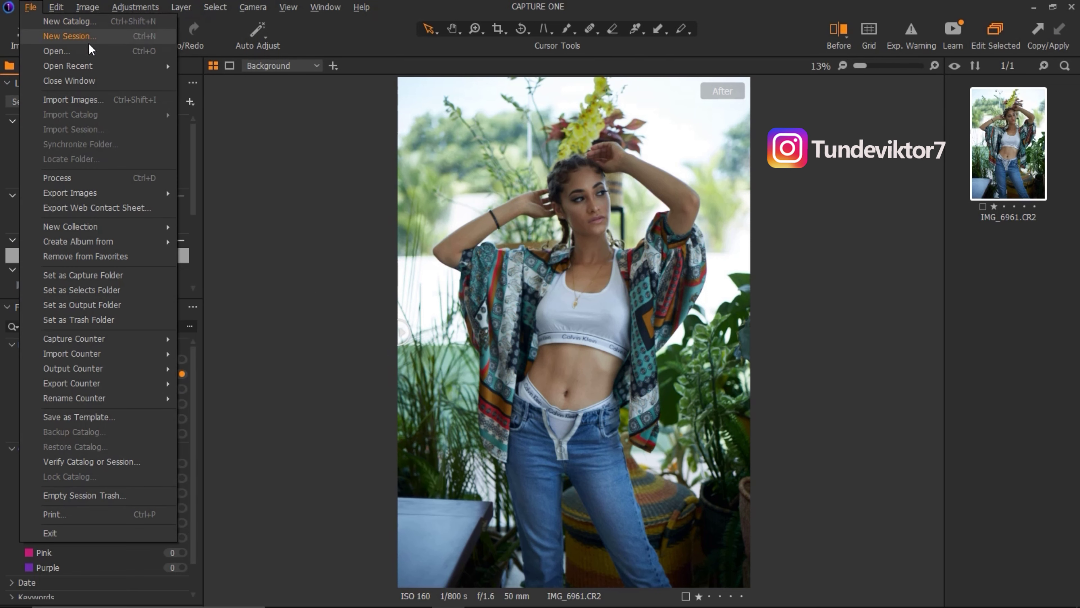
pyautogui.click(95, 36)
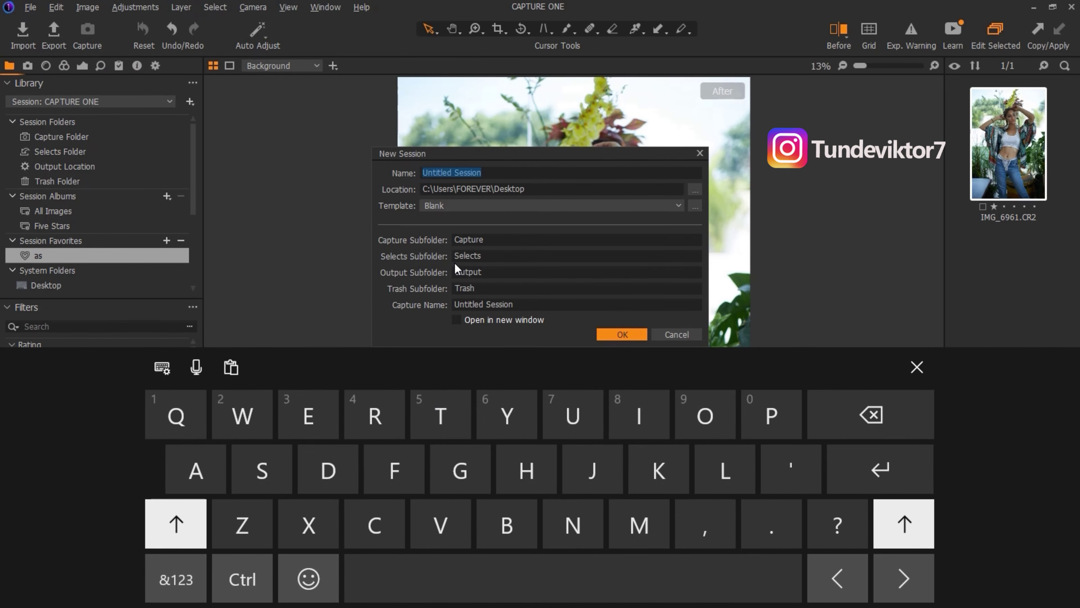
pyautogui.write('CAP')
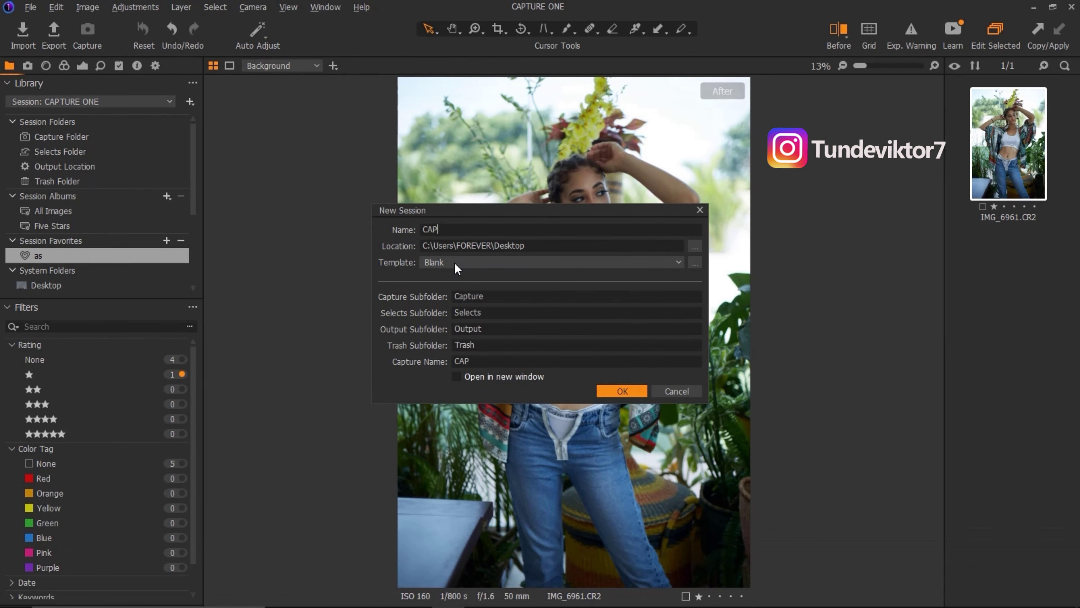
pyautogui.write('TURE 1')
pyautogui.click(516, 231)
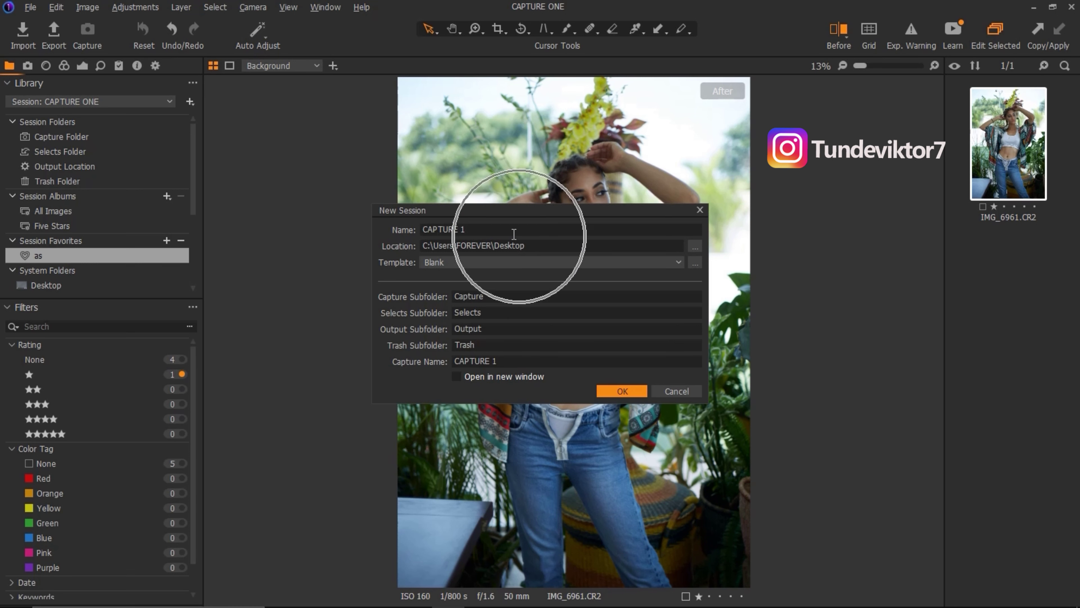
pyautogui.click(694, 247)
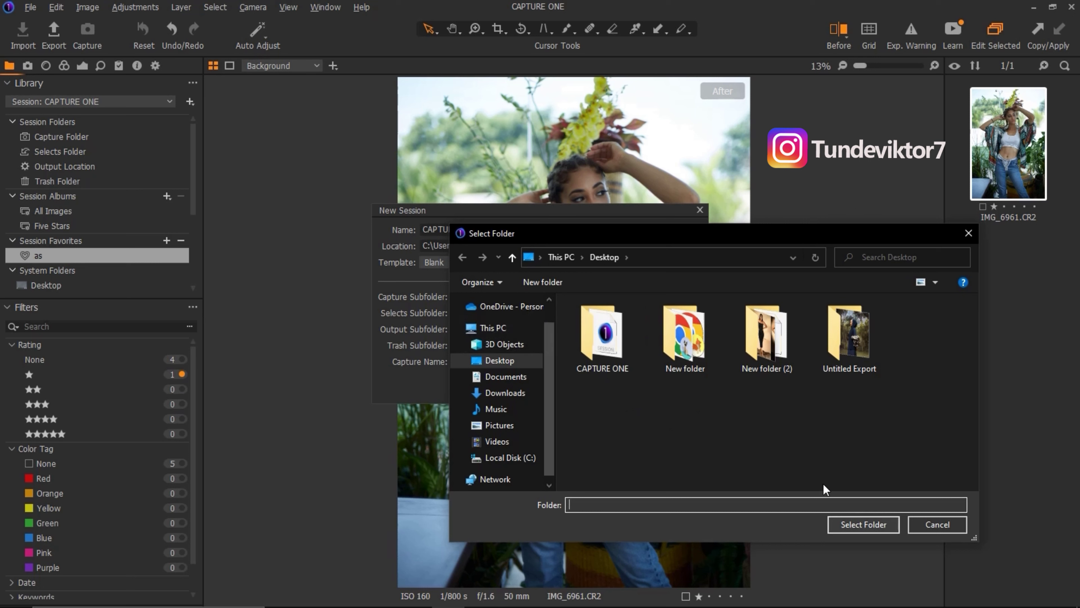
pyautogui.click(512, 364)
pyautogui.click(864, 524)
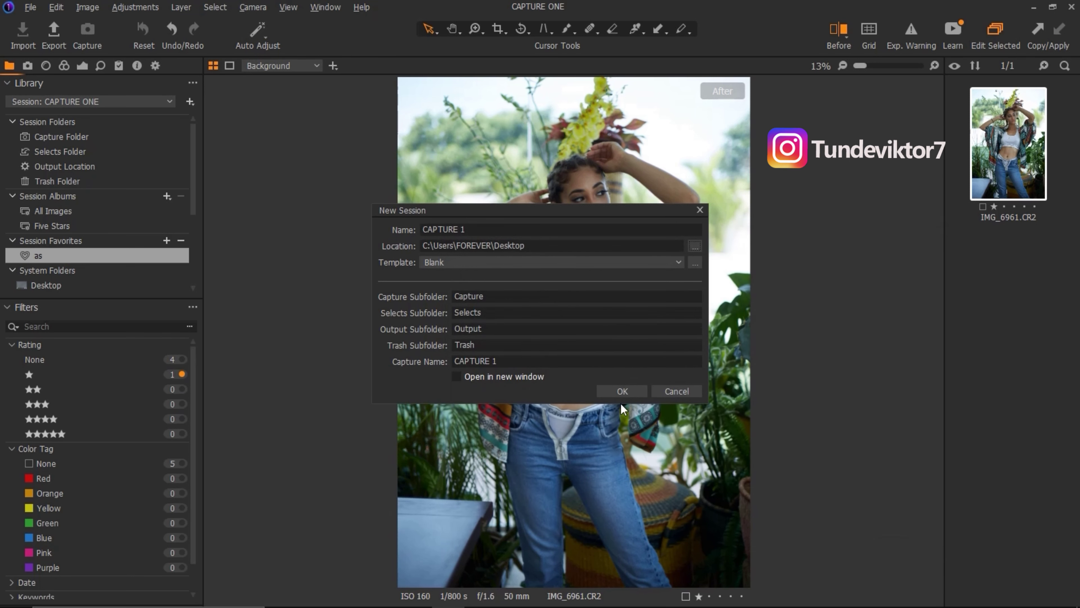
pyautogui.click(624, 392)
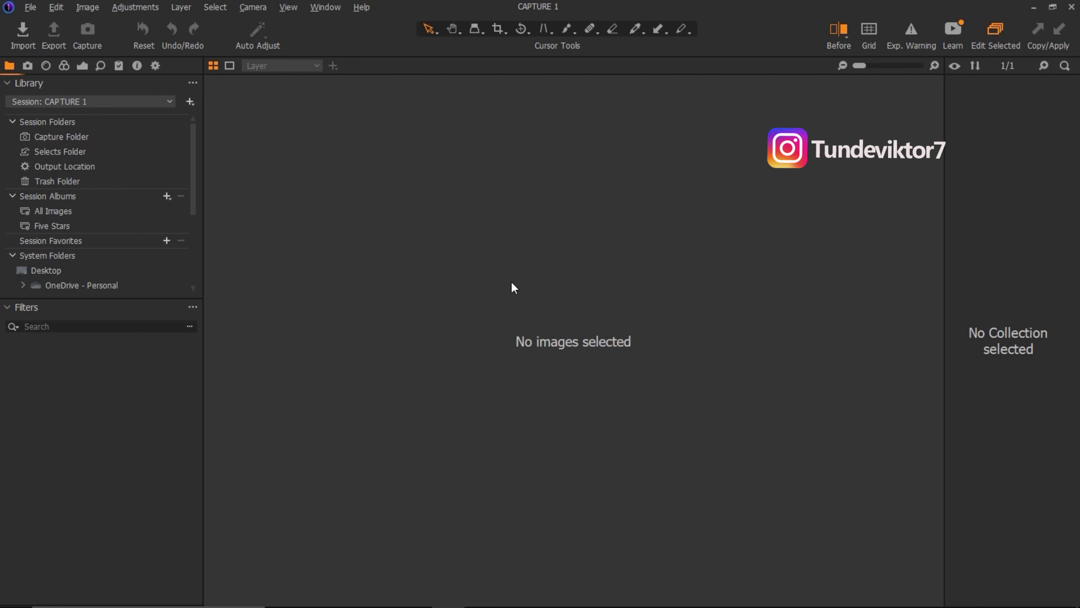
# - Set the 'as' folder in Downloads as the import source and review its five images
pyautogui.click(22, 31)
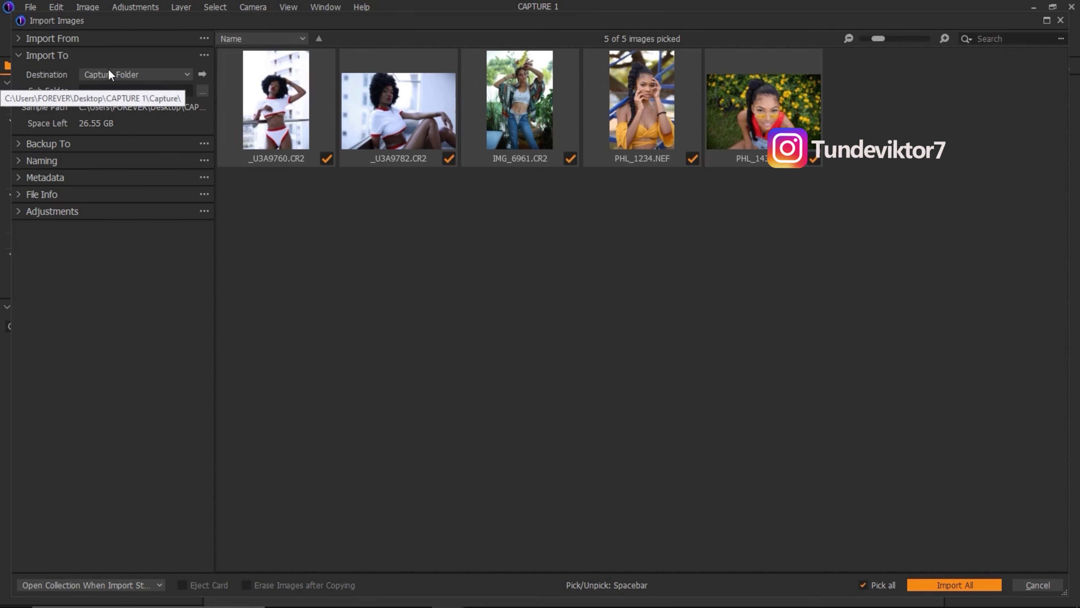
pyautogui.click(25, 39)
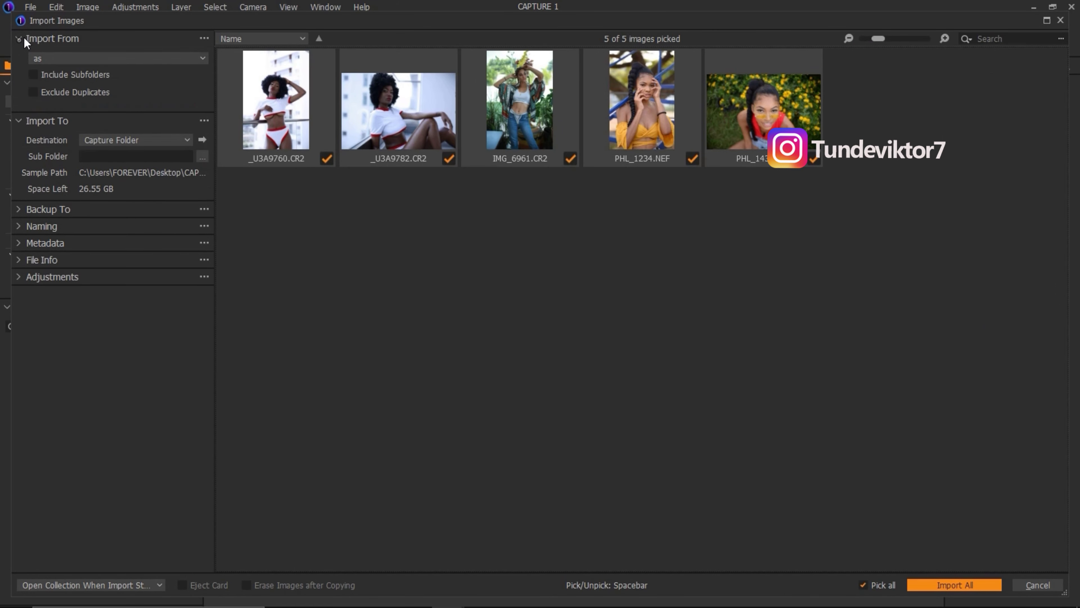
pyautogui.click(87, 59)
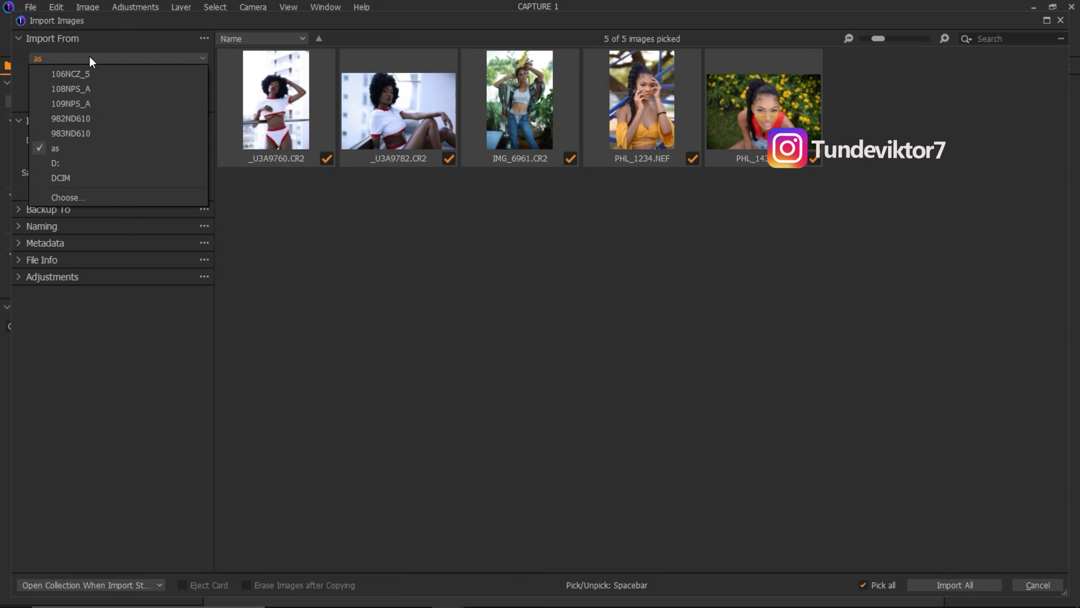
pyautogui.click(75, 198)
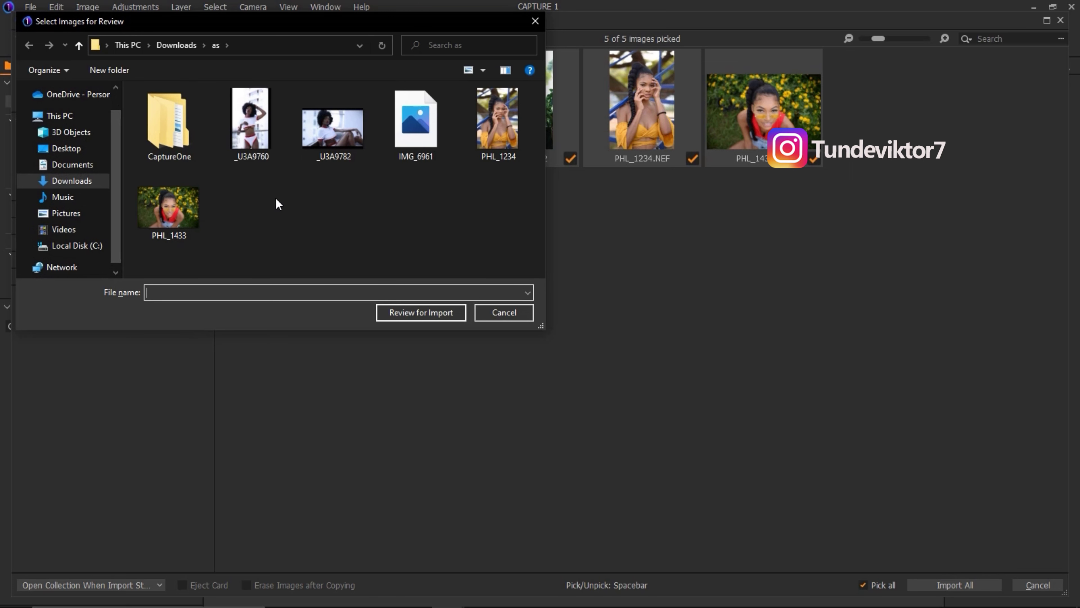
pyautogui.hotkey('alt', 'Up')
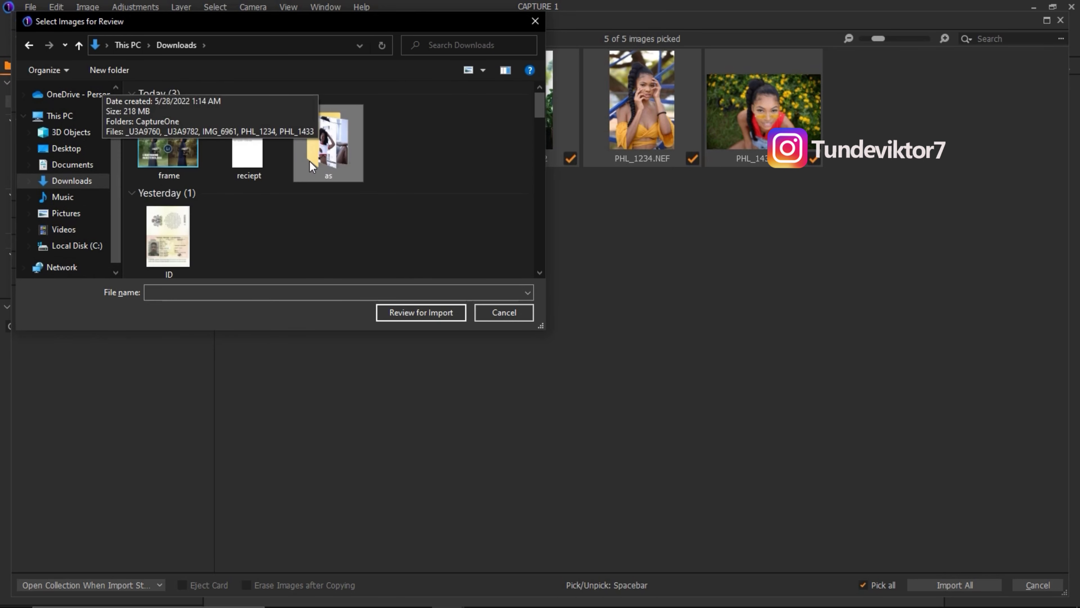
pyautogui.doubleClick(323, 154)
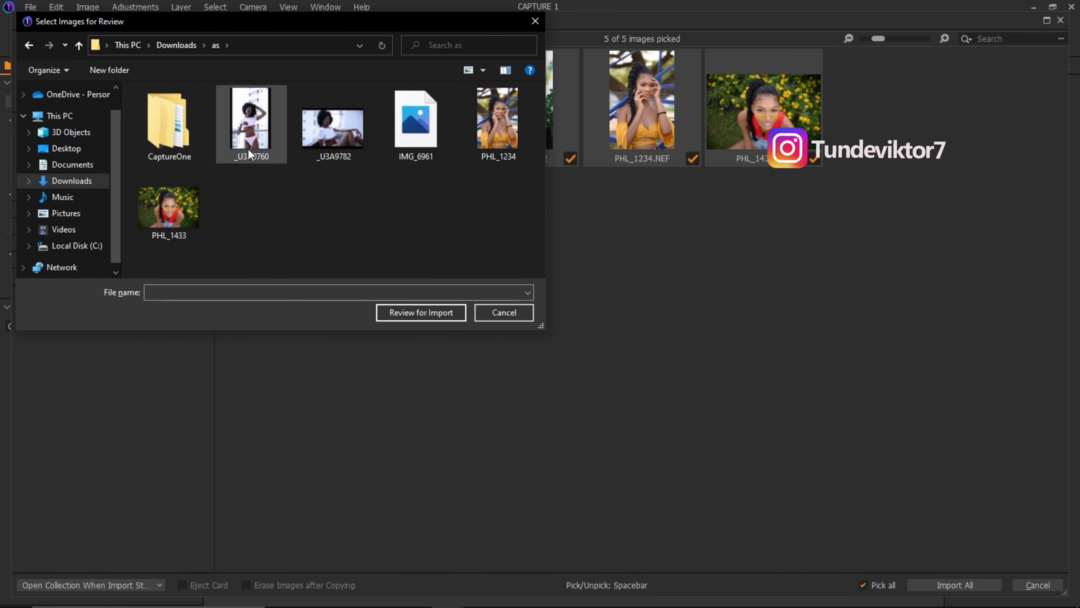
pyautogui.click(28, 44)
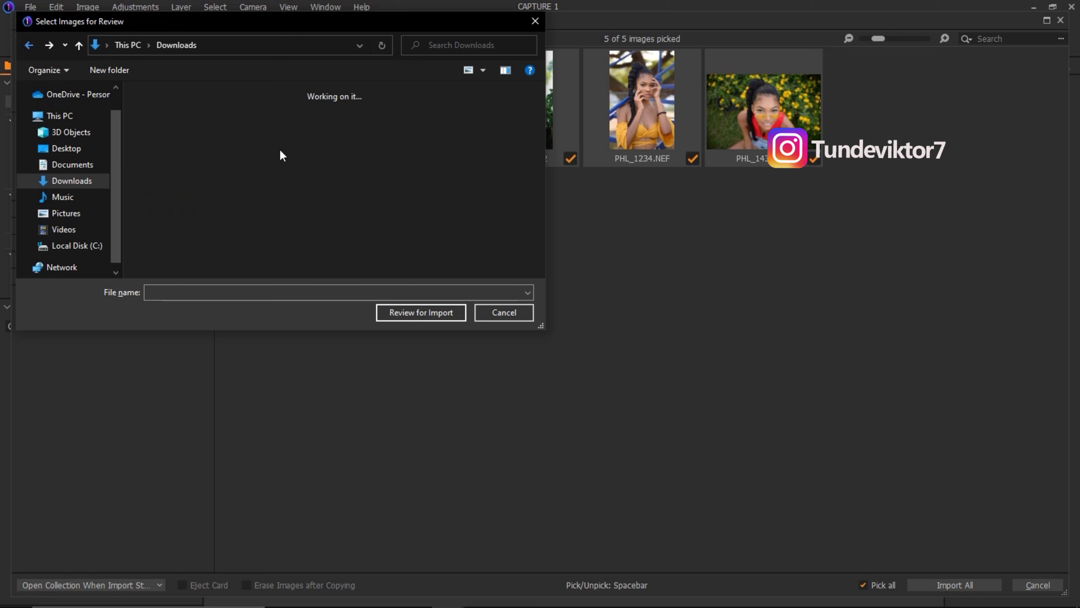
pyautogui.click(406, 312)
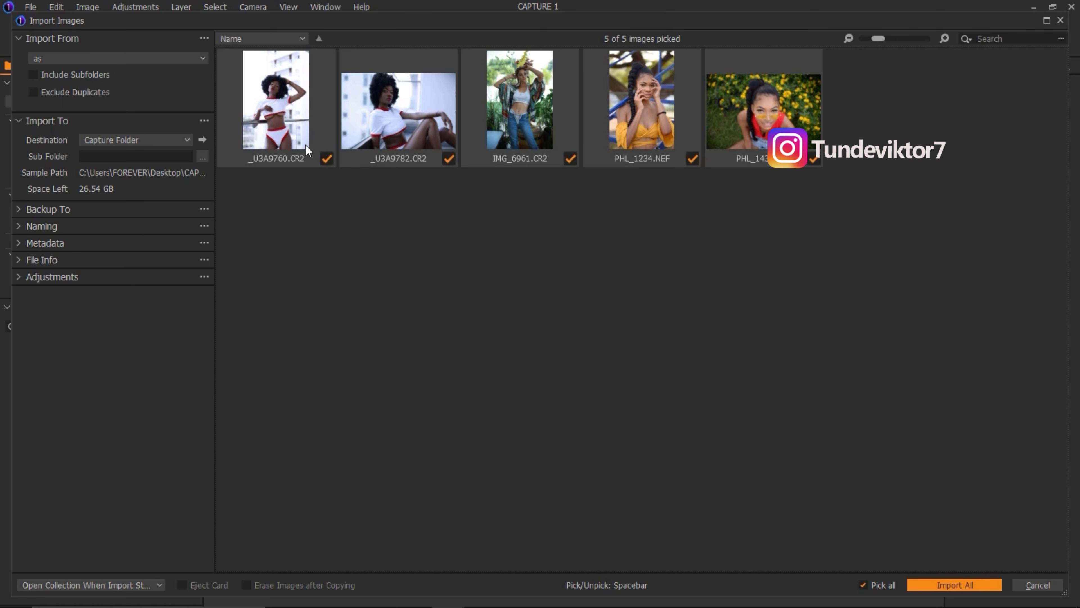
# - Exclude _U3A9760.CR2 and PHL_1234.NEF, import the other three images, and view _U3A9782.CR2
pyautogui.click(324, 159)
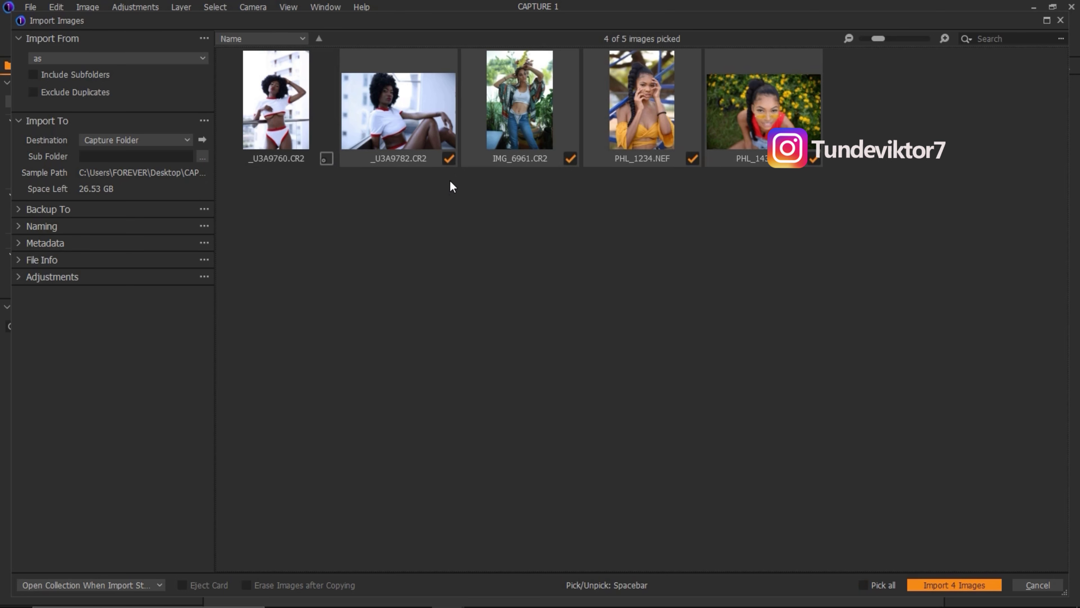
pyautogui.click(692, 158)
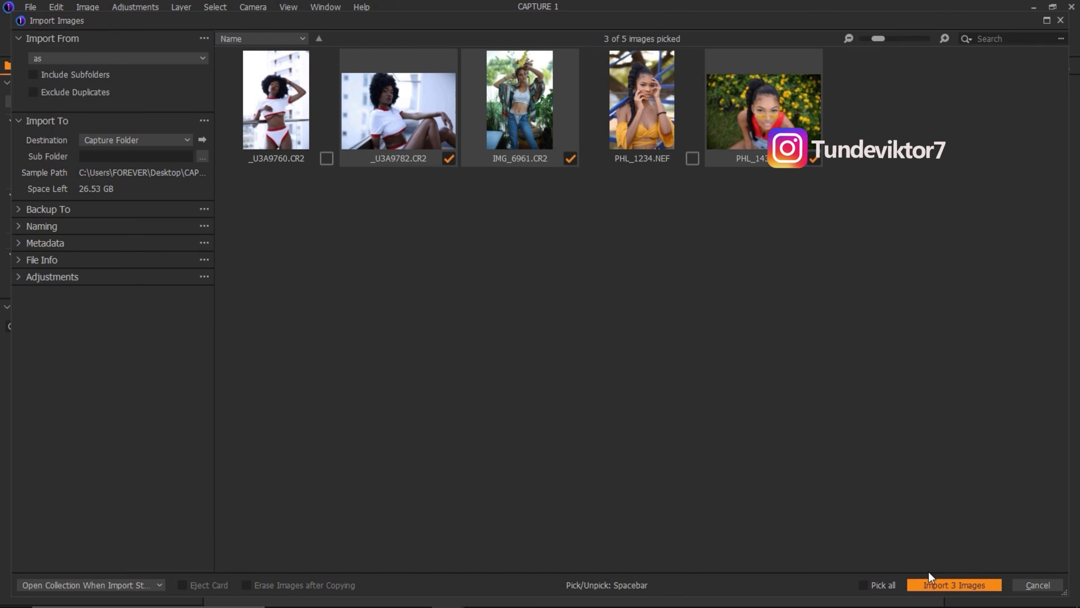
pyautogui.click(941, 587)
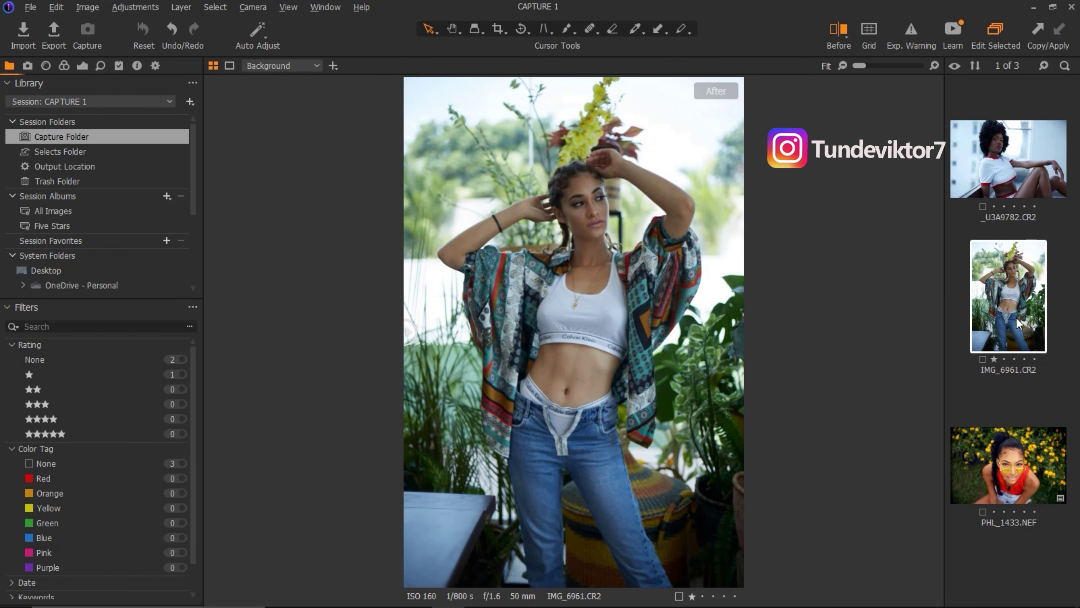
pyautogui.click(1007, 148)
# - Browse the thumbnails back to IMG_6961.CR2 and show the Exposure tool tab
pyautogui.click(999, 285)
pyautogui.click(1006, 439)
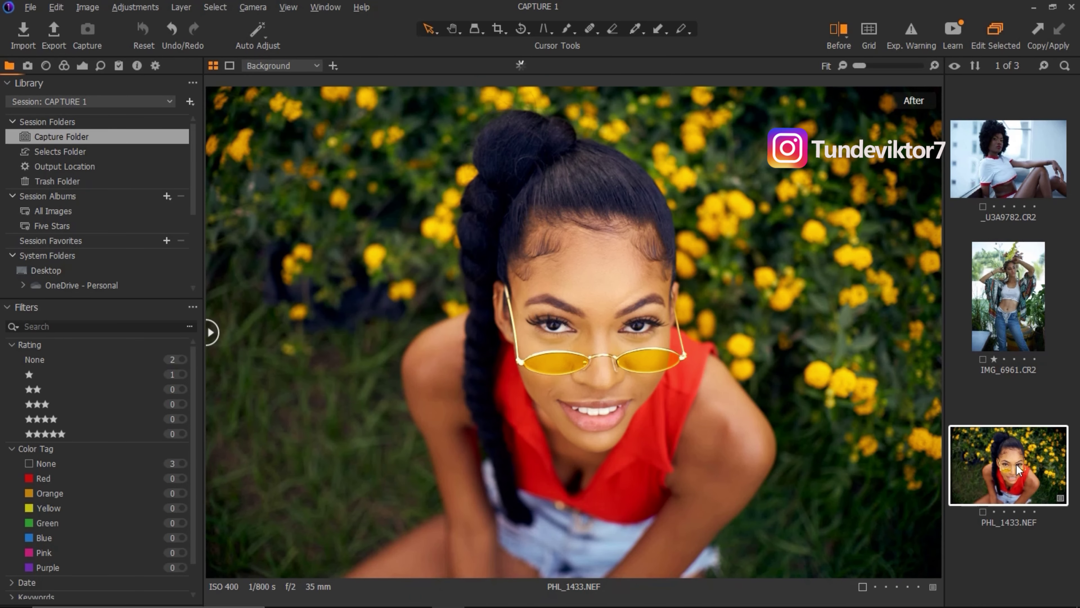
pyautogui.click(1028, 301)
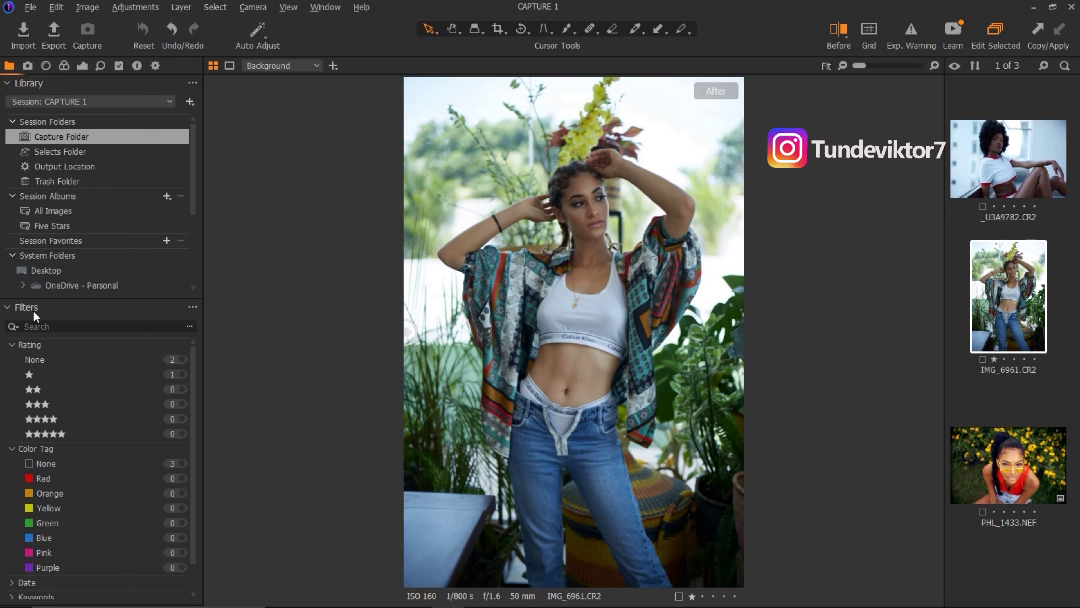
pyautogui.click(27, 66)
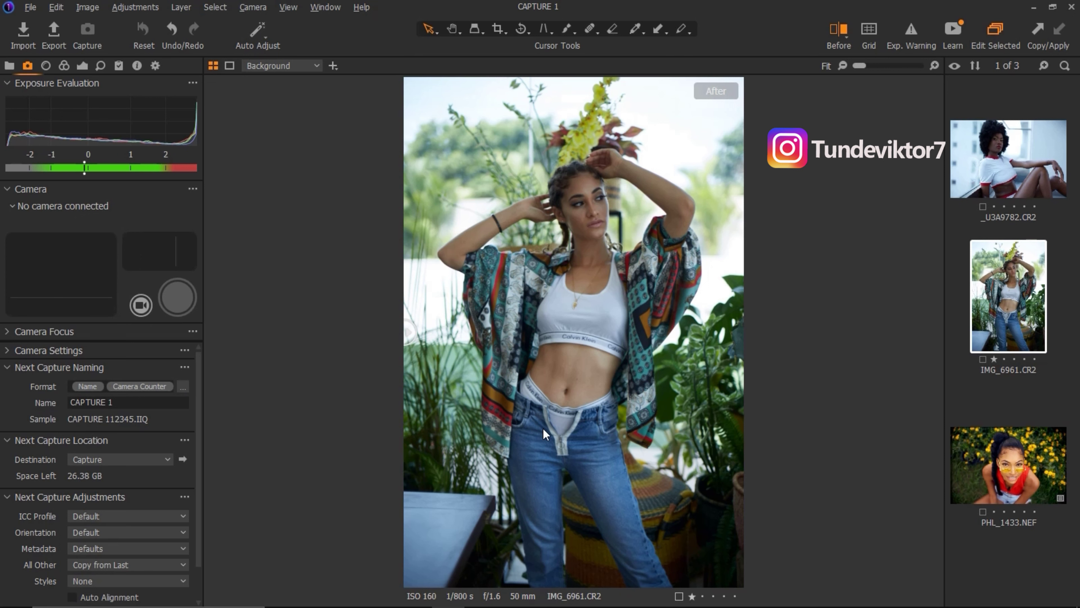
pyautogui.click(9, 66)
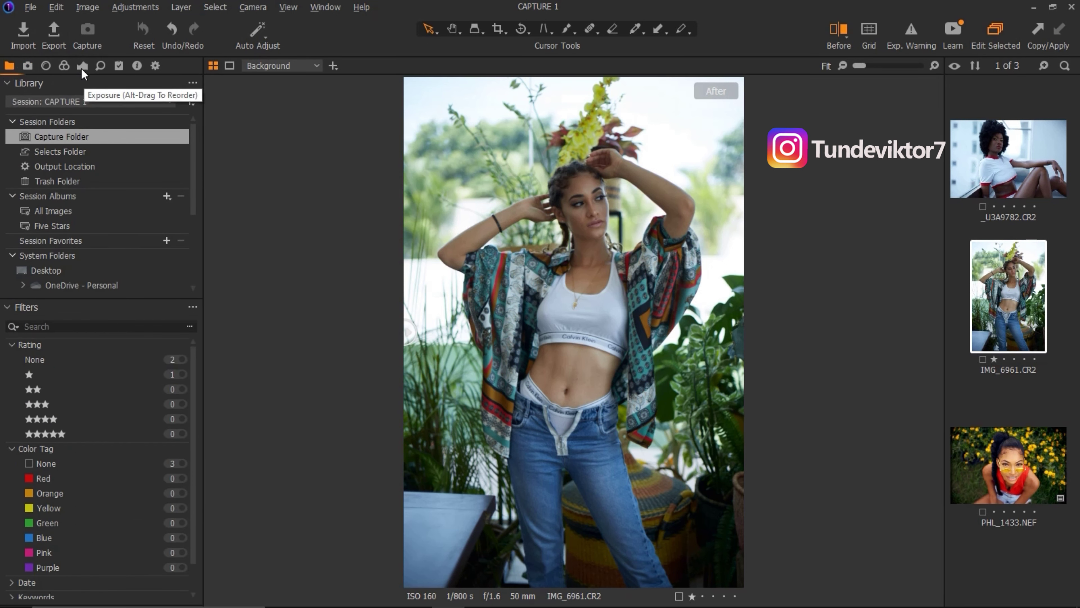
pyautogui.click(82, 67)
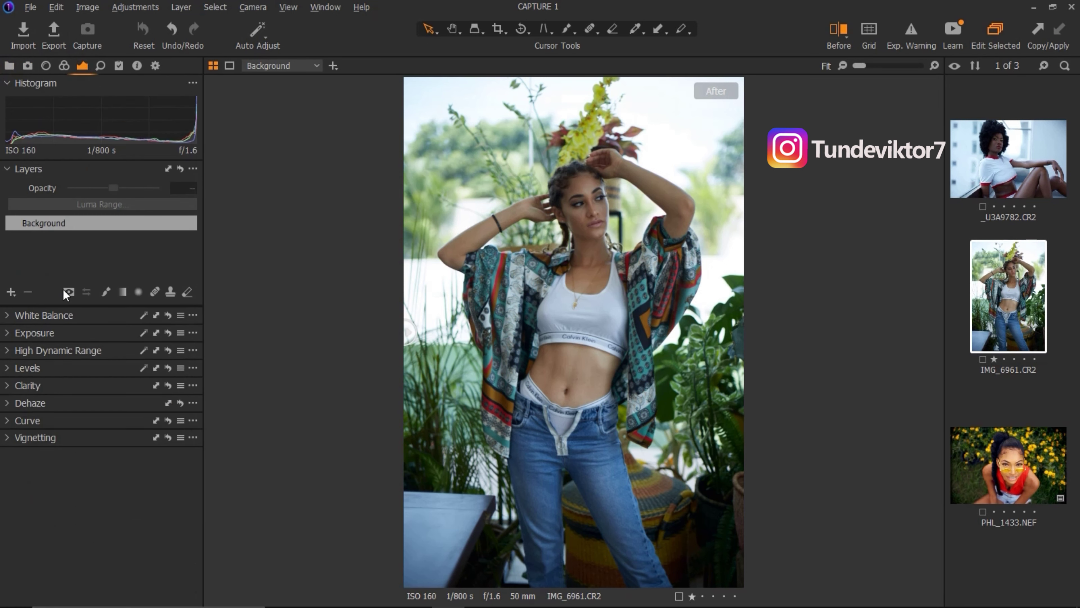
# - Expand White Balance and sample the white top and the bright and grey background
pyautogui.click(10, 315)
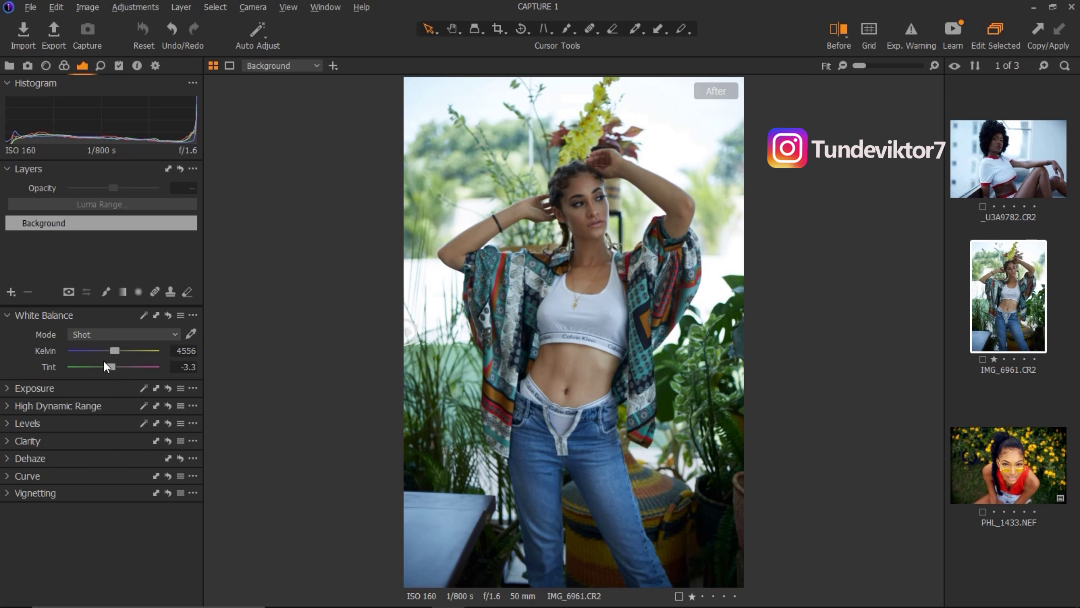
pyautogui.click(191, 333)
pyautogui.click(601, 302)
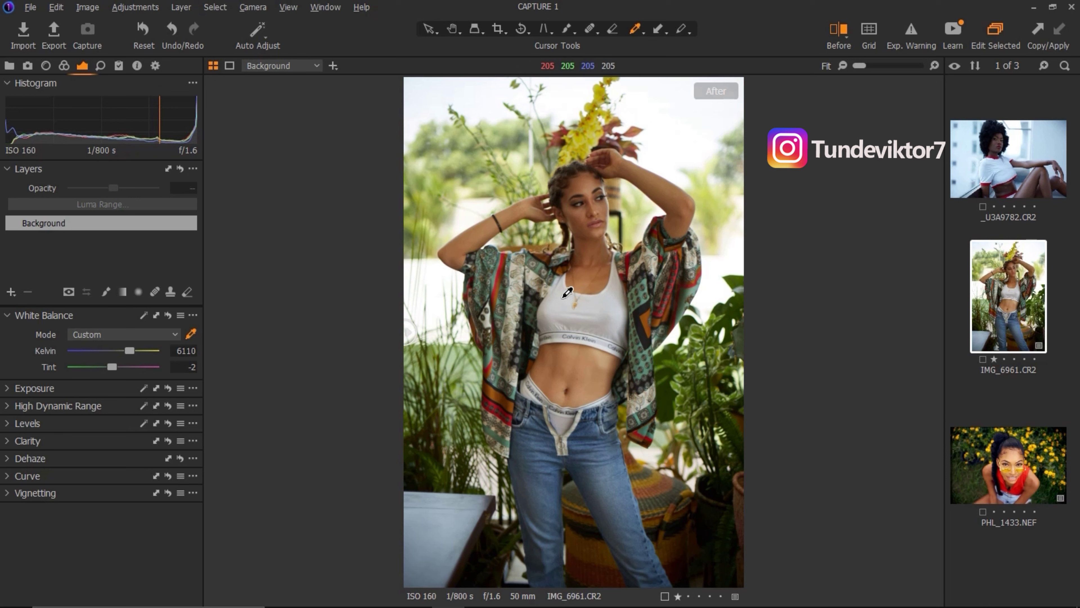
pyautogui.click(570, 295)
pyautogui.click(657, 144)
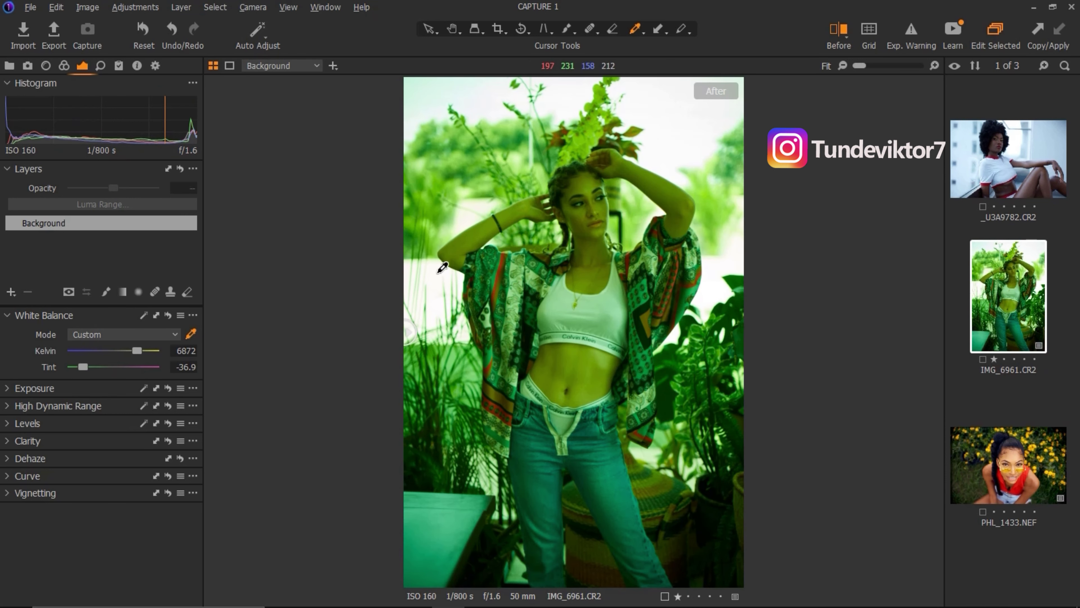
pyautogui.click(447, 378)
pyautogui.click(622, 293)
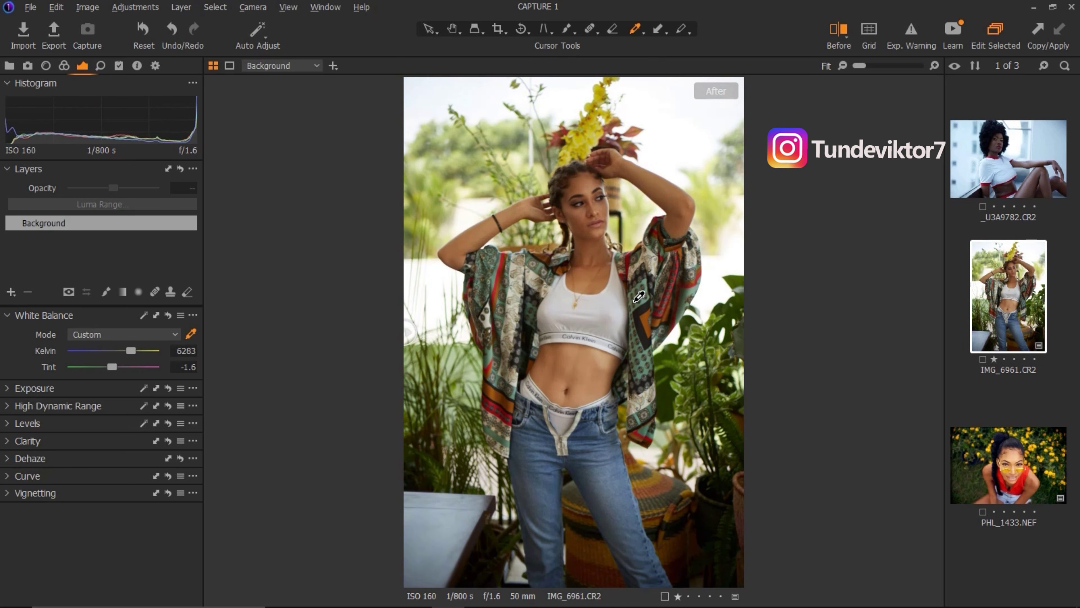
# - Re-sample the white top until white balance reads 6245 K with tint -1.5
pyautogui.click(650, 304)
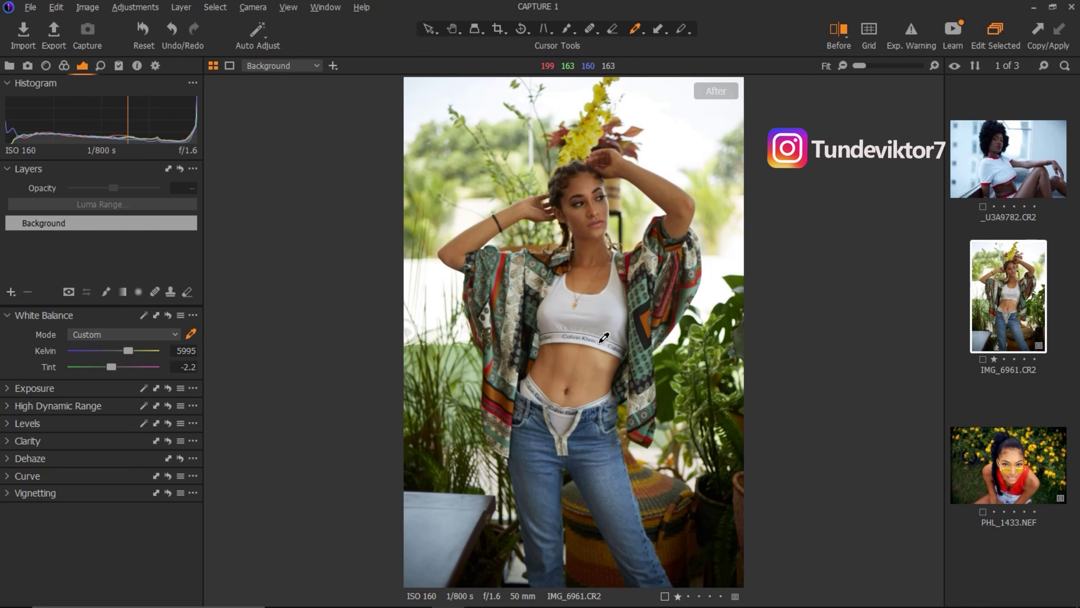
pyautogui.click(613, 293)
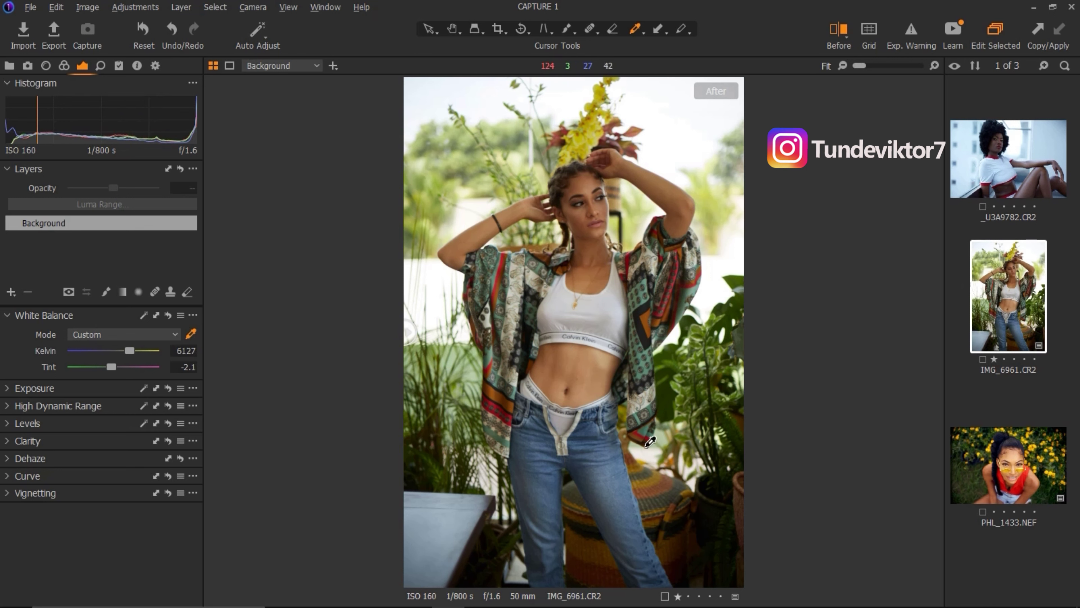
pyautogui.click(481, 551)
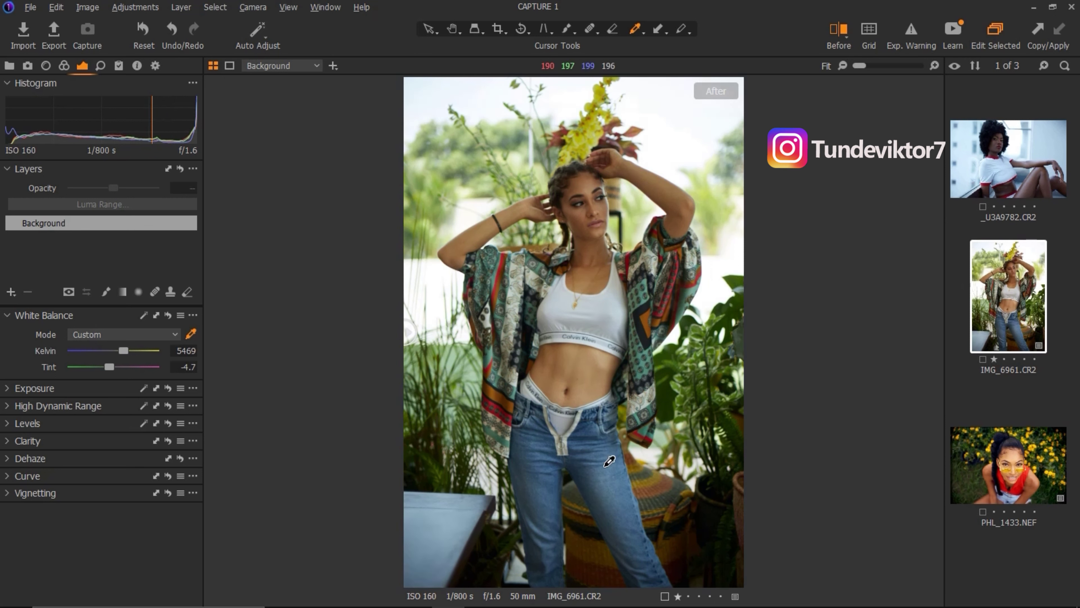
pyautogui.click(654, 336)
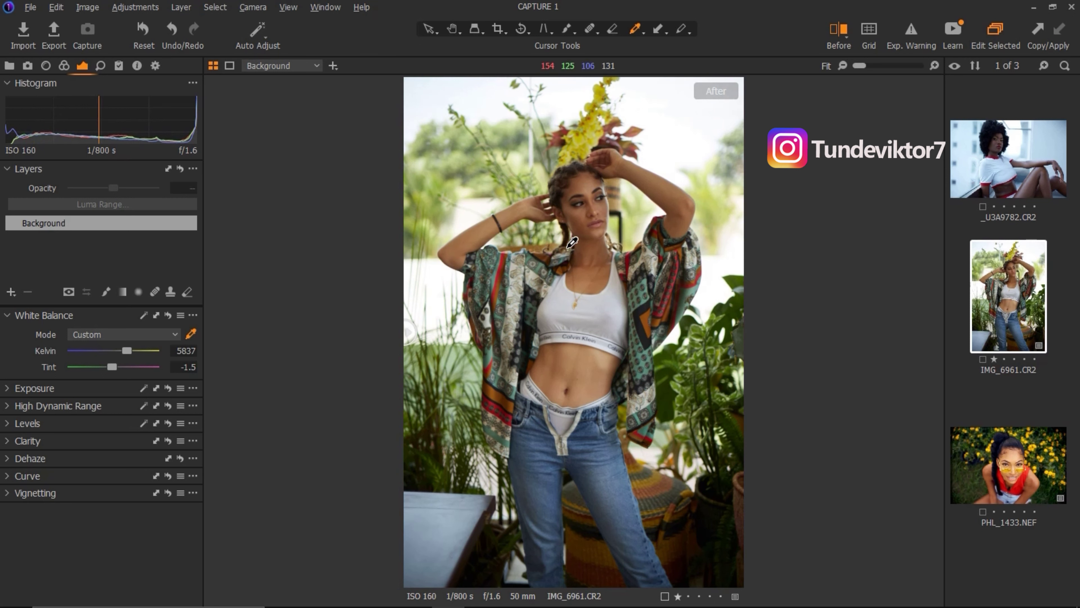
pyautogui.click(597, 299)
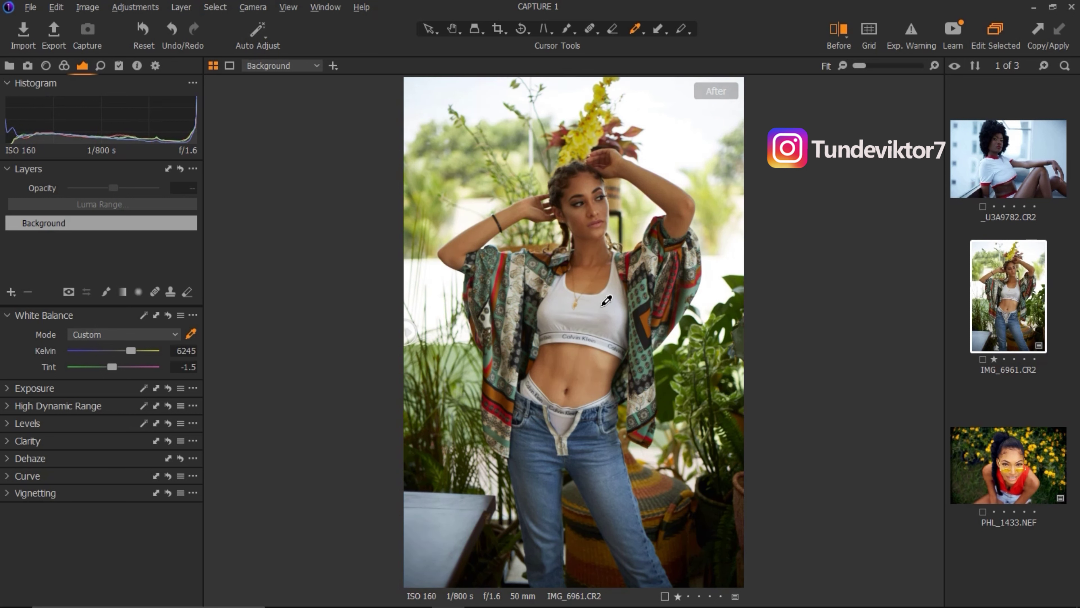
pyautogui.click(606, 301)
# - Reset white balance to the shot values and warm the photo to about 6186 K
pyautogui.moveTo(409, 332); pyautogui.dragTo(396, 264)
pyautogui.click(169, 314)
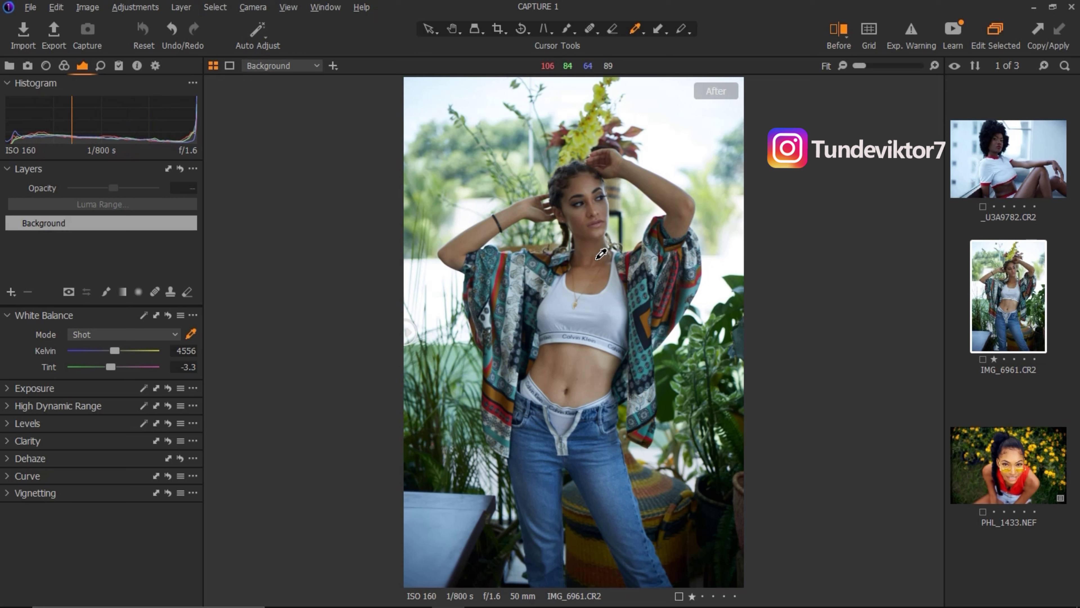
pyautogui.click(190, 335)
pyautogui.moveTo(113, 353)
pyautogui.mouseDown()
pyautogui.moveTo(131, 347)
pyautogui.moveTo(83, 347)
pyautogui.moveTo(121, 351)
pyautogui.mouseUp()
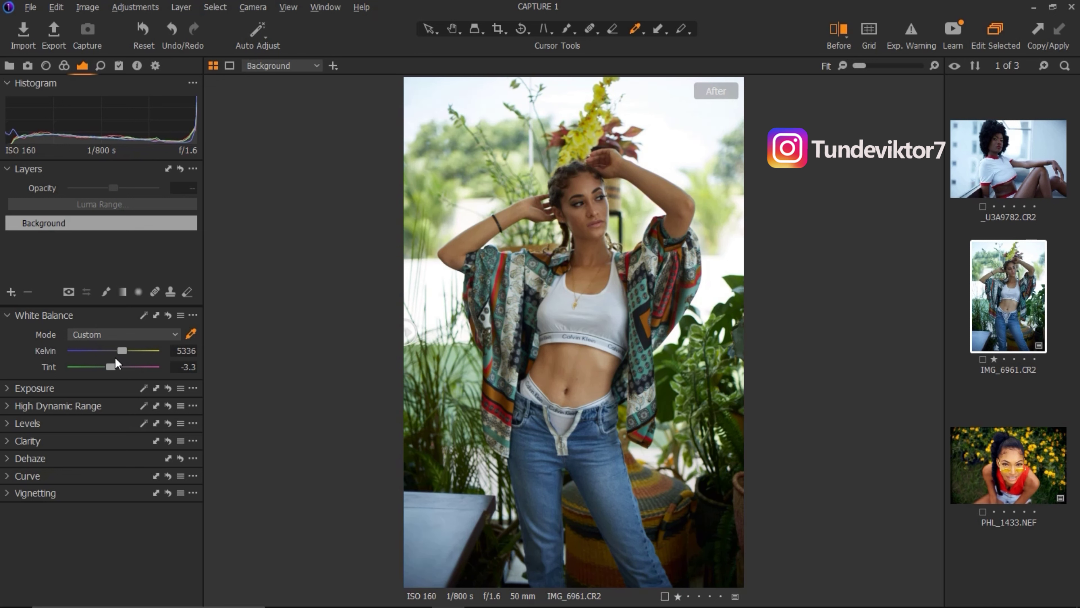
# - Test tint from magenta to green, ending at 5336 K tint -4.1, and compare before/after
pyautogui.moveTo(111, 366); pyautogui.dragTo(114, 365)
pyautogui.click(110, 364)
pyautogui.moveTo(109, 367)
pyautogui.mouseDown()
pyautogui.moveTo(65, 365)
pyautogui.moveTo(169, 384)
pyautogui.moveTo(113, 377)
pyautogui.mouseUp()
pyautogui.click(834, 36)
pyautogui.moveTo(568, 332); pyautogui.dragTo(361, 311)
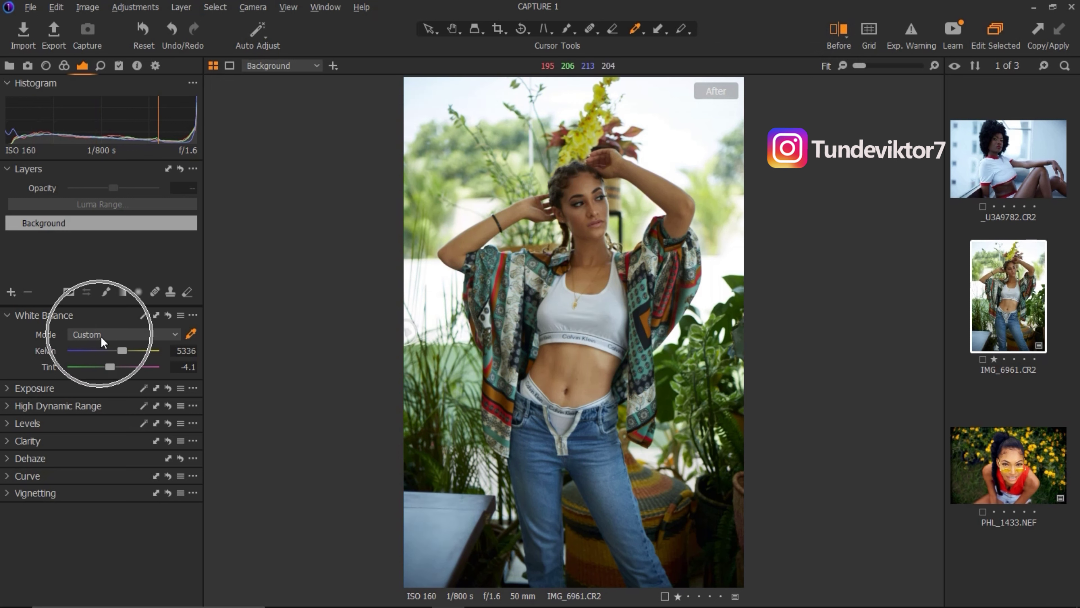
pyautogui.click(25, 393)
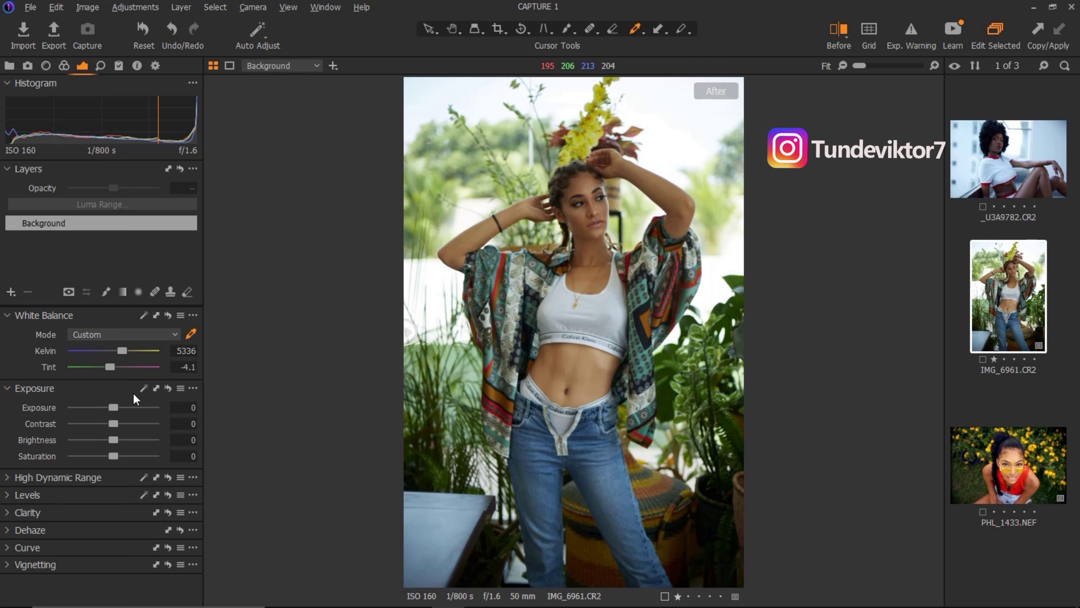
# - Test the Exposure slider by brightening the photo, then reset Exposure to 0
pyautogui.click(117, 407)
pyautogui.moveTo(113, 405)
pyautogui.mouseDown()
pyautogui.moveTo(135, 407)
pyautogui.moveTo(94, 411)
pyautogui.moveTo(109, 411)
pyautogui.mouseUp()
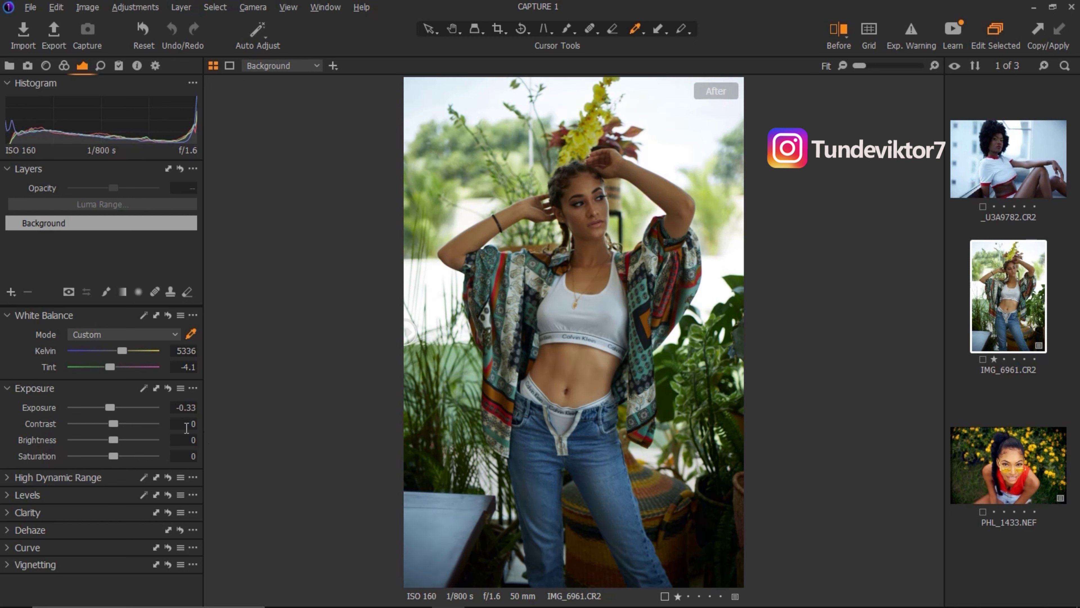
pyautogui.click(169, 388)
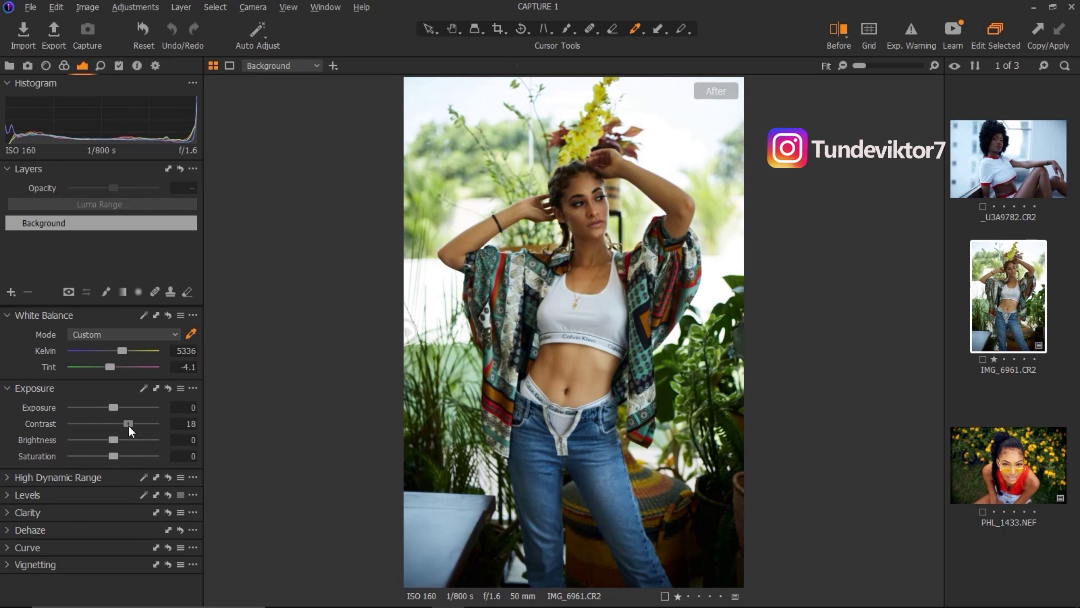
# - Lower the contrast and raise Brightness to about 20
pyautogui.moveTo(128, 425)
pyautogui.mouseDown()
pyautogui.moveTo(91, 424)
pyautogui.moveTo(113, 428)
pyautogui.mouseUp()
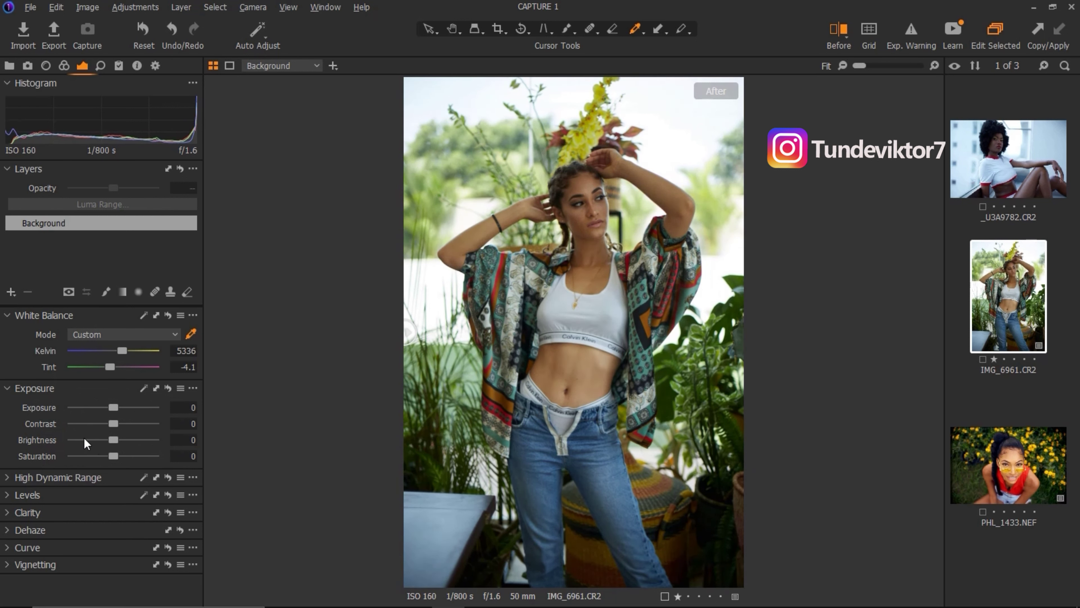
pyautogui.click(113, 441)
pyautogui.click(110, 441)
pyautogui.moveTo(114, 439); pyautogui.dragTo(129, 439)
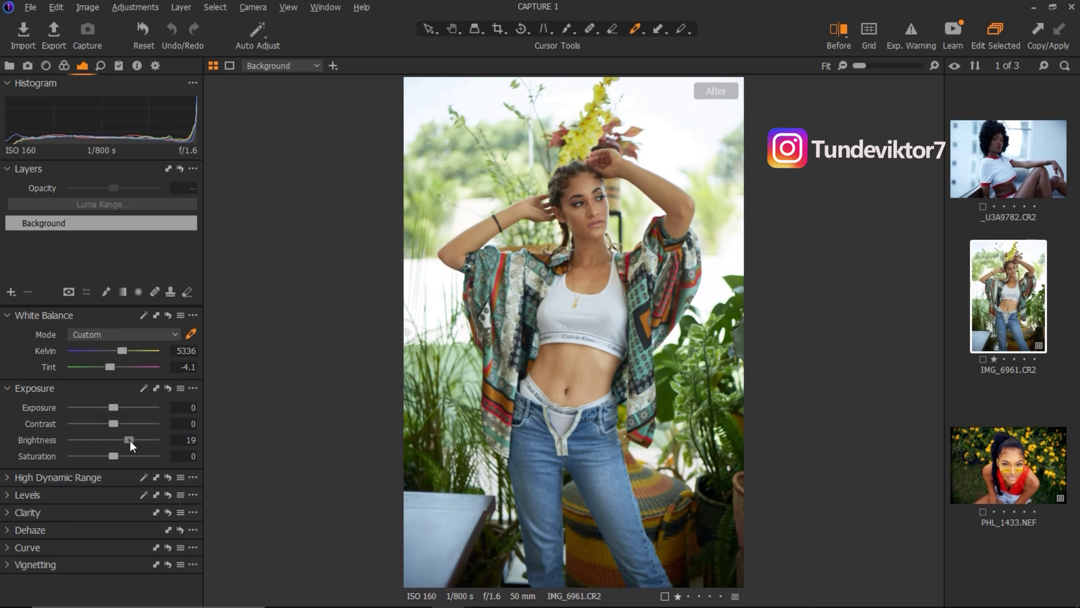
pyautogui.moveTo(129, 439); pyautogui.dragTo(132, 410)
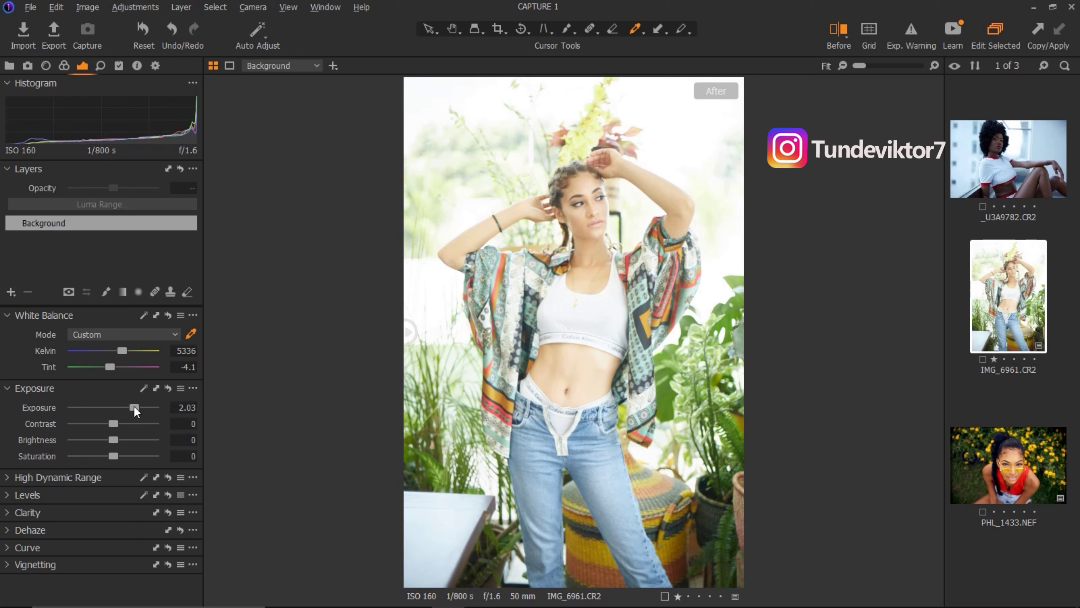
pyautogui.click(135, 407)
# - Return the Exposure and Brightness sliders to 0
pyautogui.moveTo(135, 408); pyautogui.dragTo(158, 447)
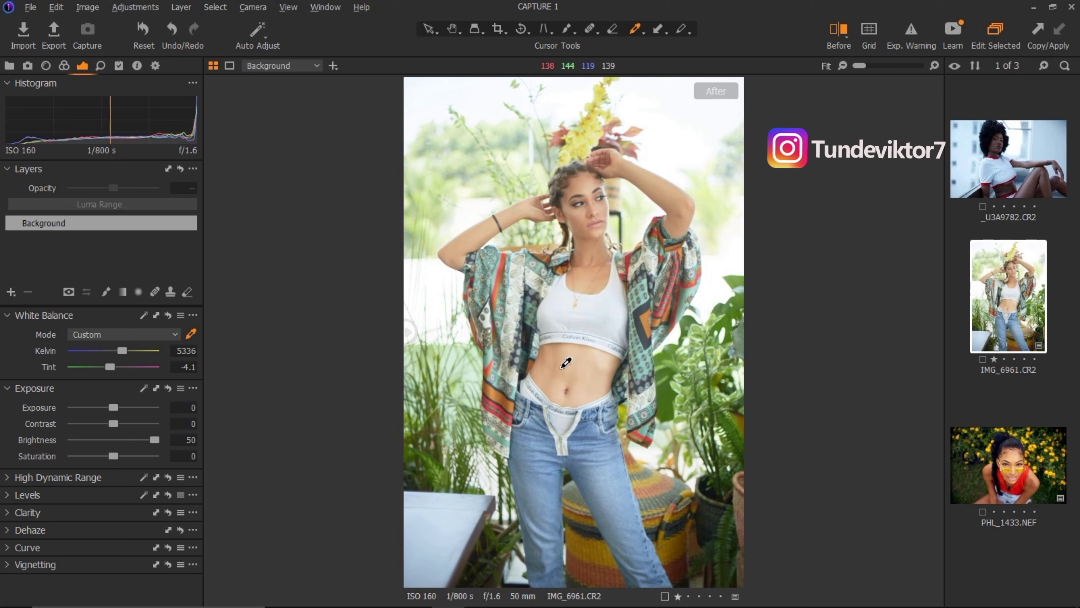
pyautogui.moveTo(149, 439); pyautogui.dragTo(116, 411)
pyautogui.doubleClick(113, 407)
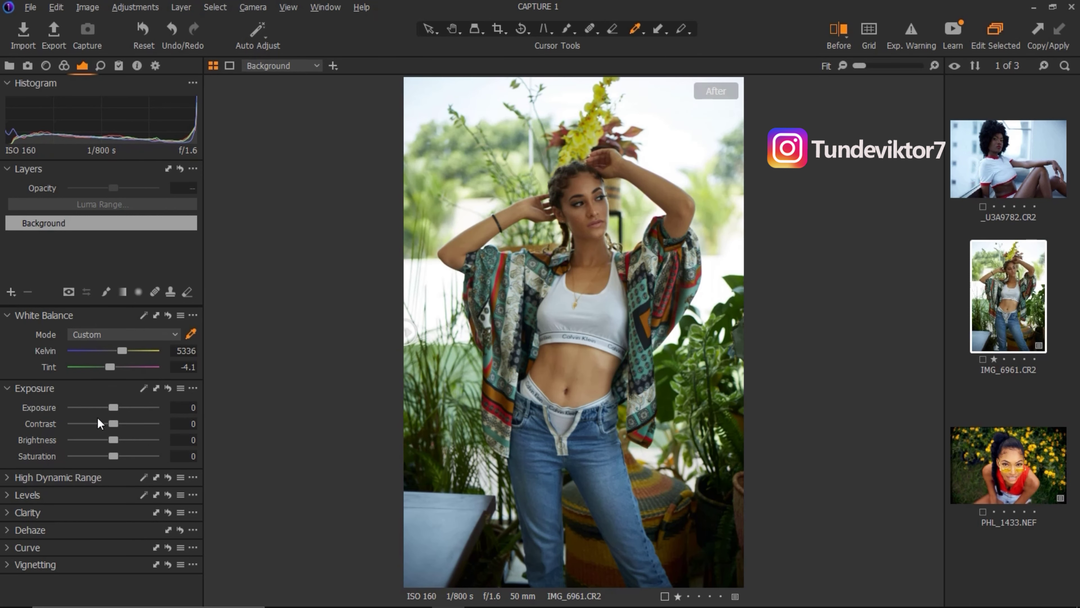
pyautogui.click(109, 406)
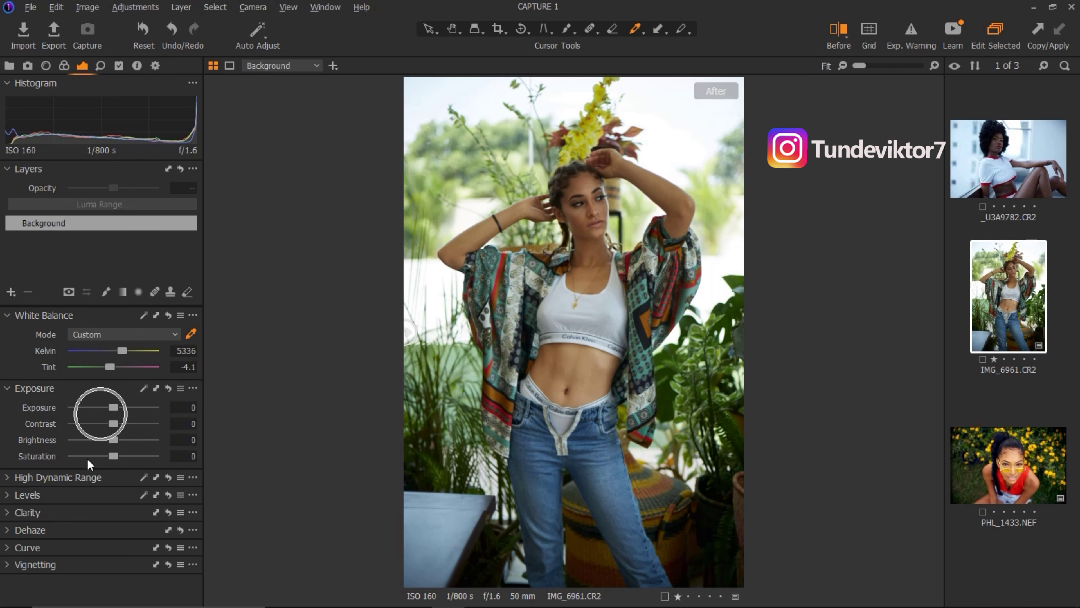
# - Test Saturation up to 87, return it to 0, and collapse the Exposure tool
pyautogui.click(116, 437)
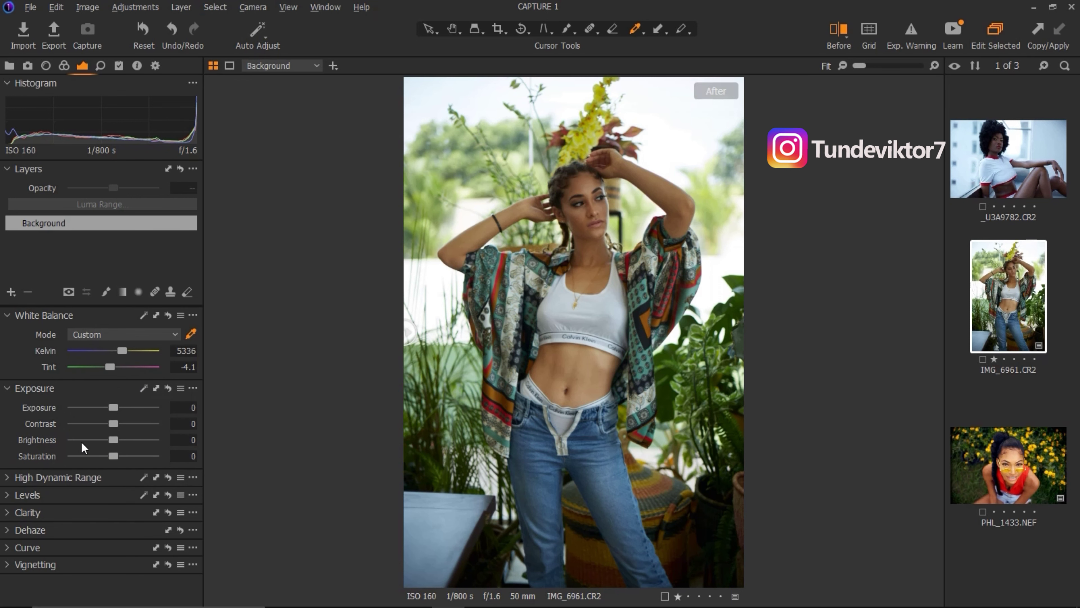
pyautogui.click(116, 456)
pyautogui.moveTo(117, 453)
pyautogui.mouseDown()
pyautogui.moveTo(171, 462)
pyautogui.moveTo(51, 458)
pyautogui.moveTo(114, 466)
pyautogui.mouseUp()
pyautogui.click(19, 388)
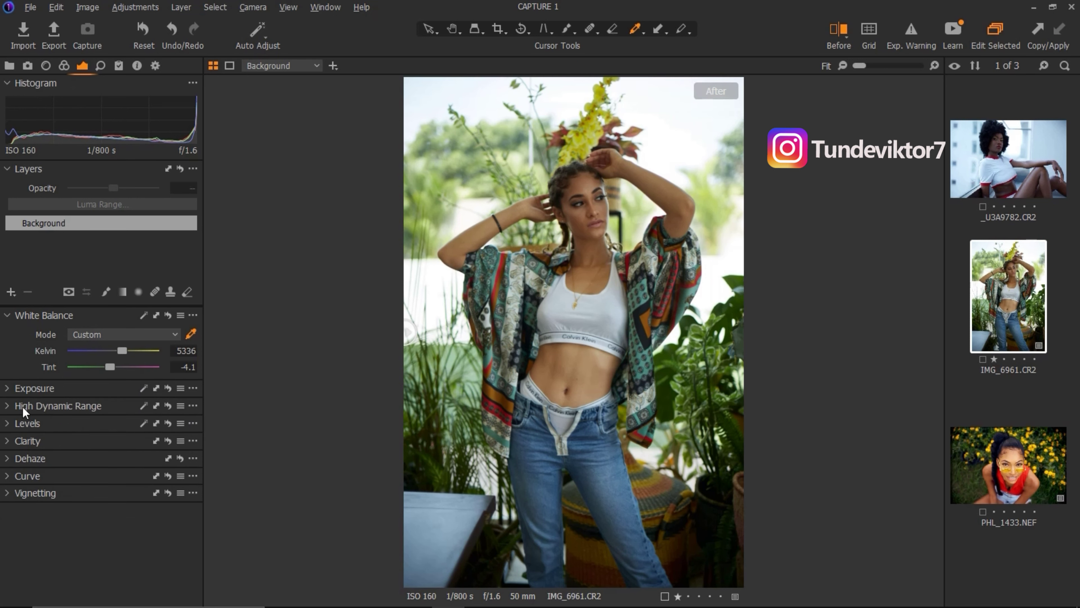
# - Pull the High Dynamic Range Highlight slider down, testing -90 before settling near -70
pyautogui.click(6, 407)
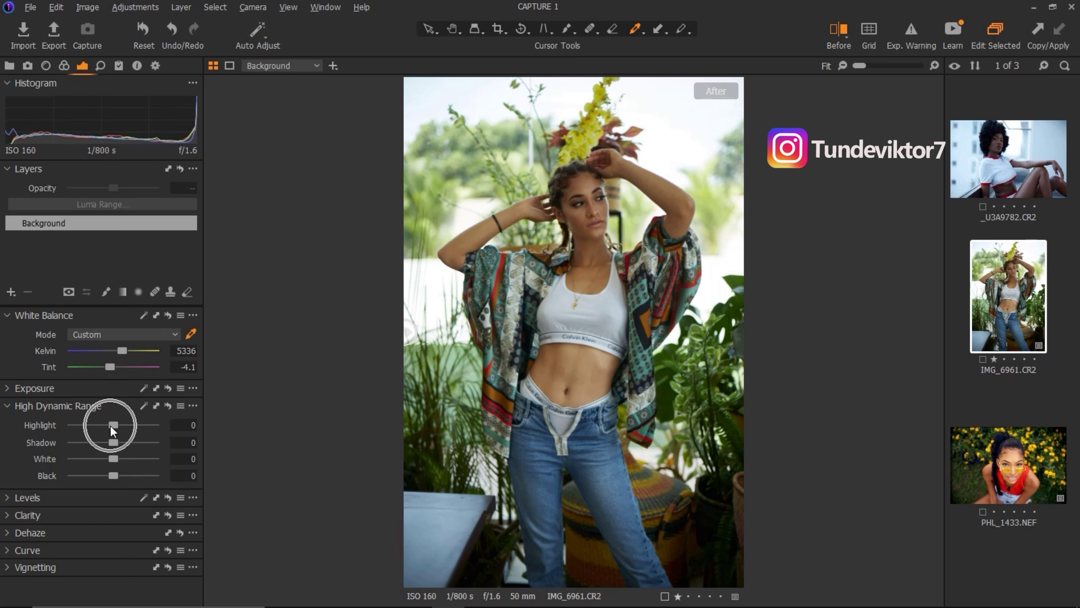
pyautogui.moveTo(112, 425); pyautogui.dragTo(86, 425)
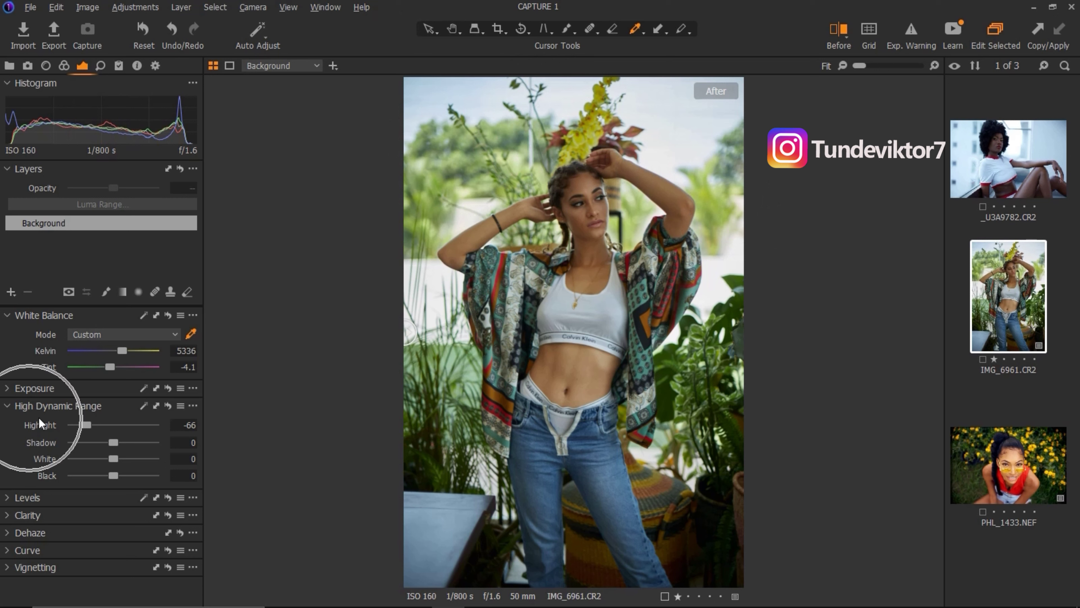
pyautogui.moveTo(105, 432); pyautogui.dragTo(80, 429)
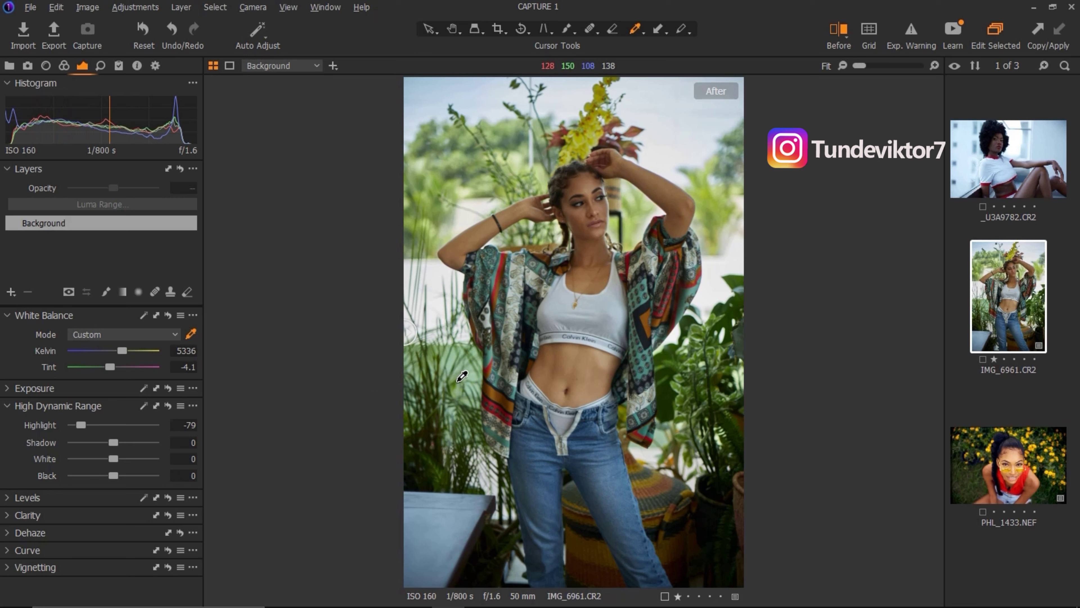
pyautogui.moveTo(81, 425); pyautogui.dragTo(86, 430)
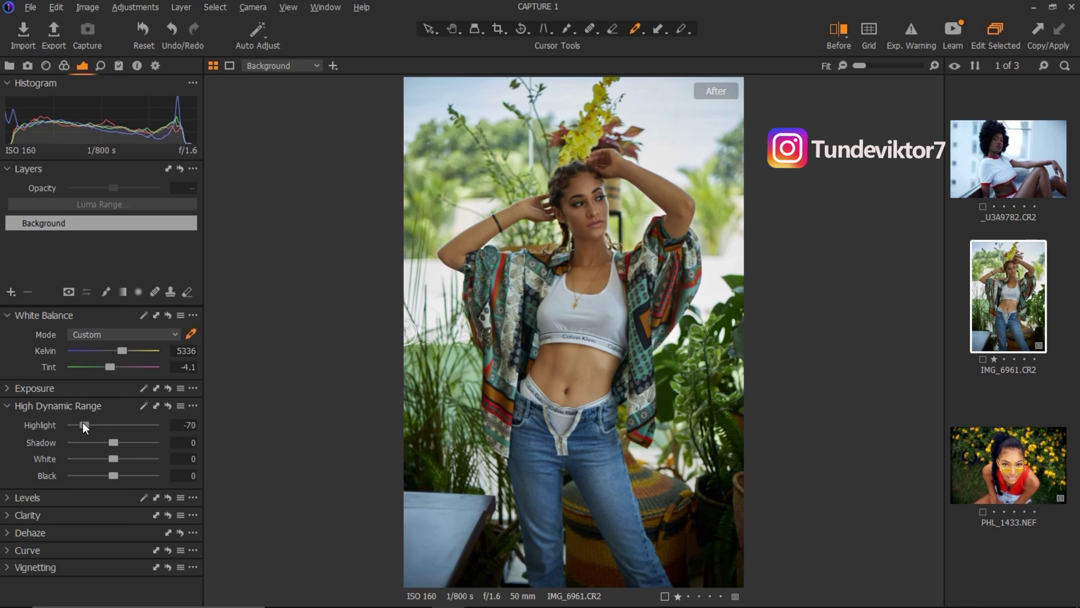
pyautogui.moveTo(87, 426); pyautogui.dragTo(83, 430)
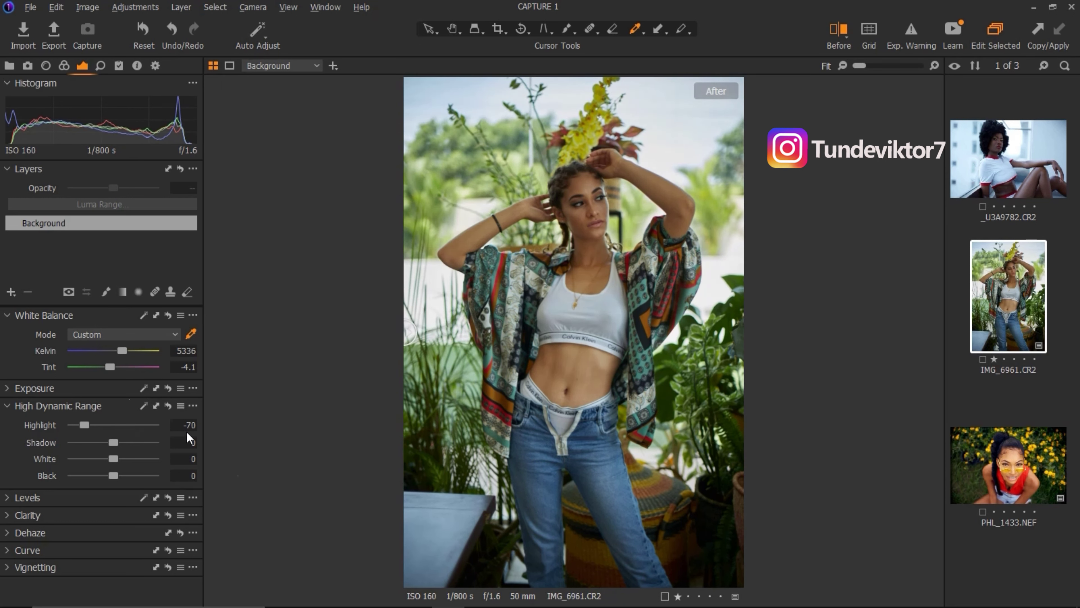